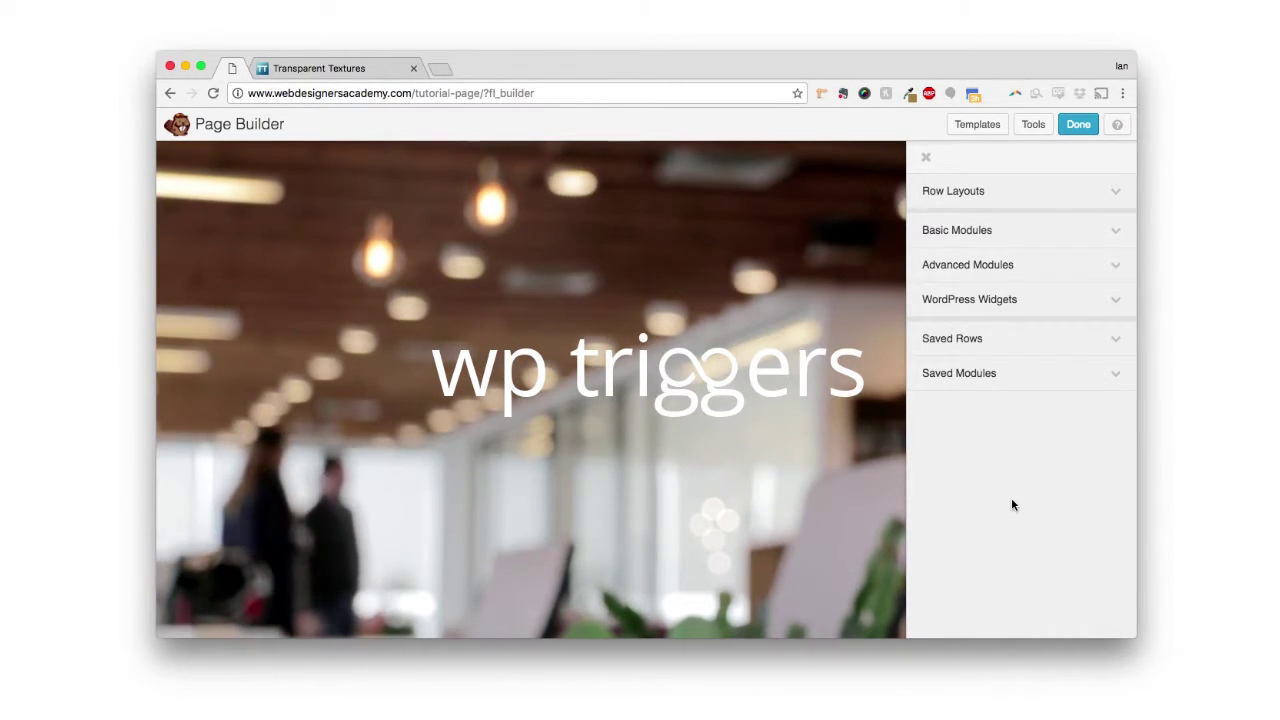
# Step: Drag a 1 Column row layout from Row Layouts to just below the wp triggers hero image
pyautogui.click(1121, 203)
pyautogui.moveTo(1004, 222); pyautogui.dragTo(557, 620)
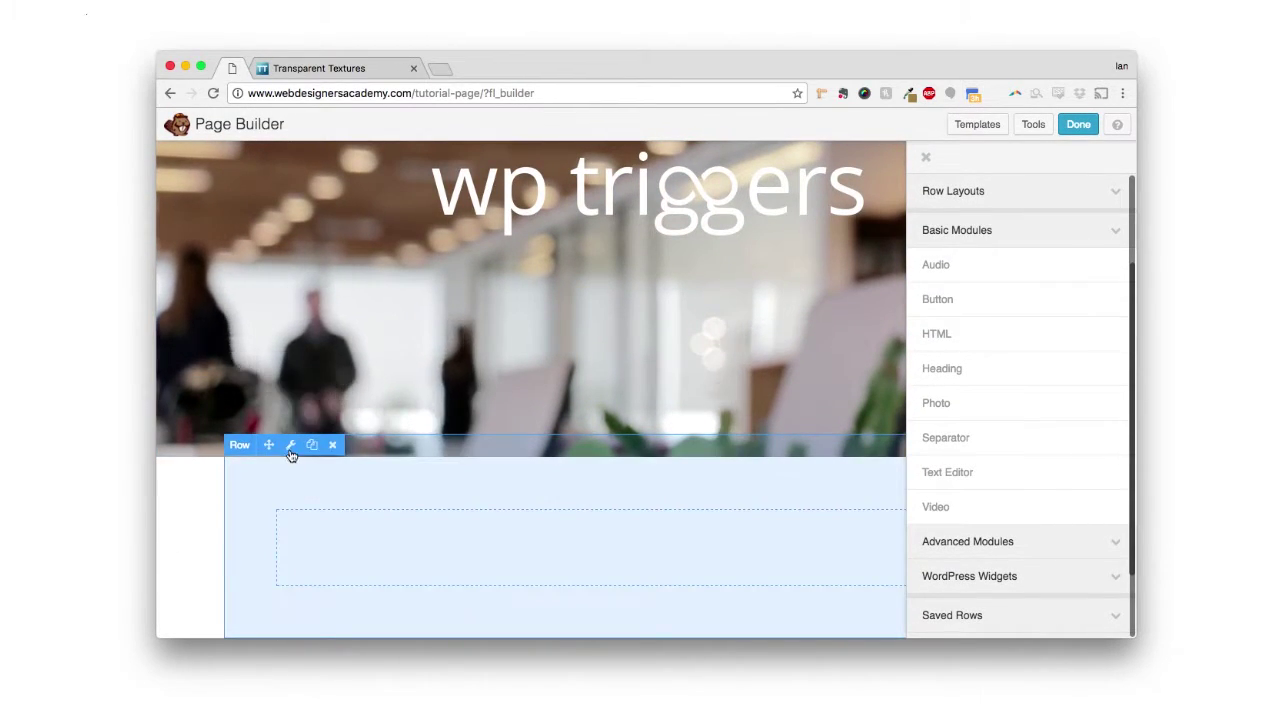
# Step: Set the new row's Width to Full Width in its Row Settings
pyautogui.click(290, 445)
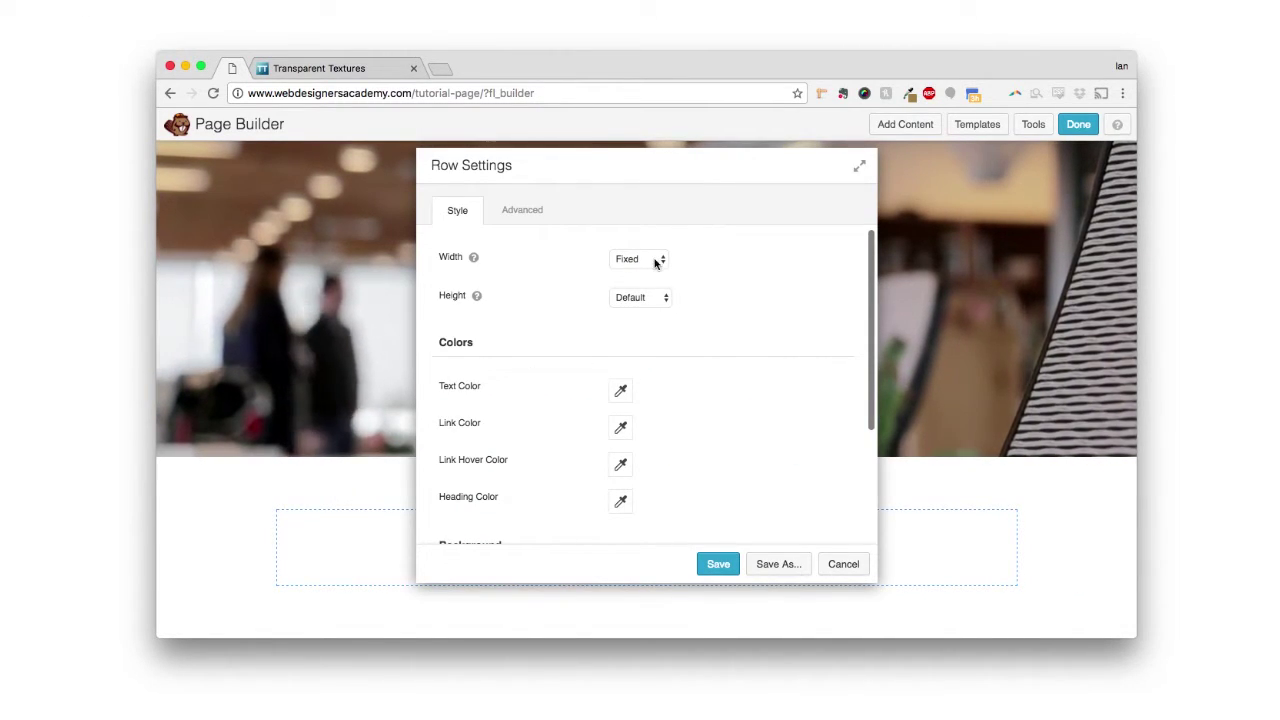
pyautogui.click(655, 259)
pyautogui.click(655, 271)
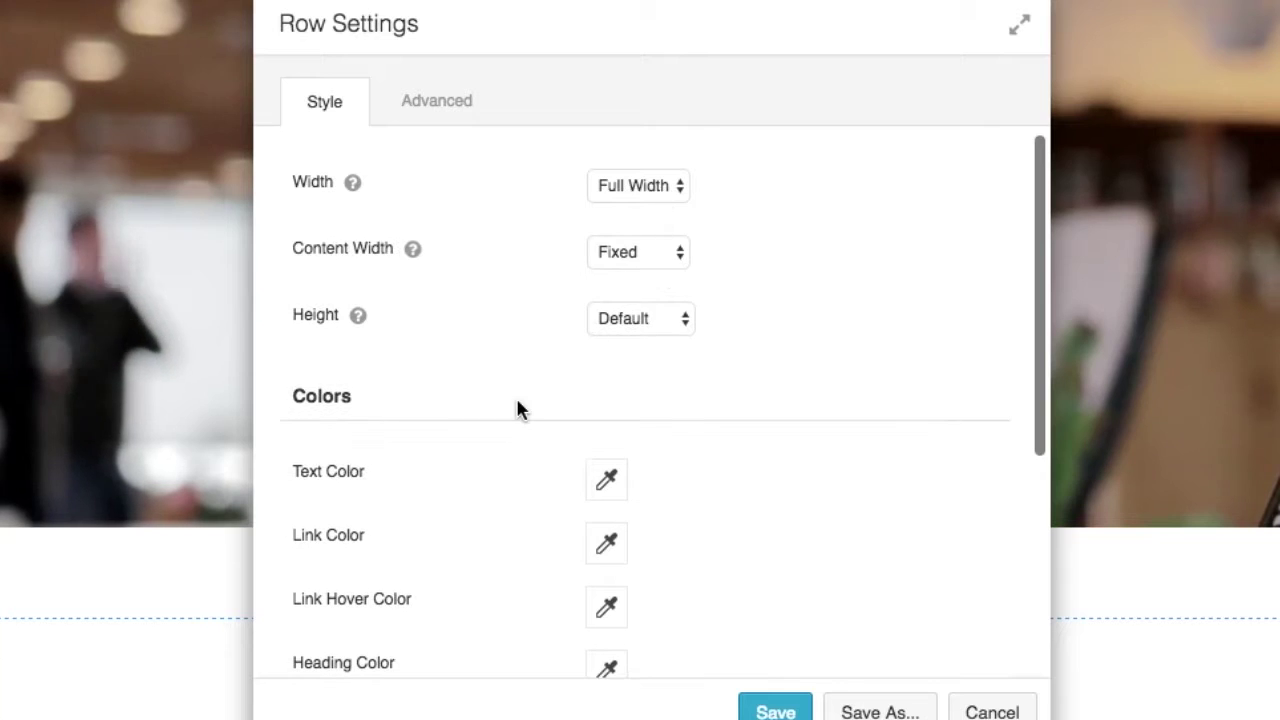
# Step: Give the row a solid Color background using the green #6baa4f preset
pyautogui.scroll(-5, 514, 409)
pyautogui.click(666, 441)
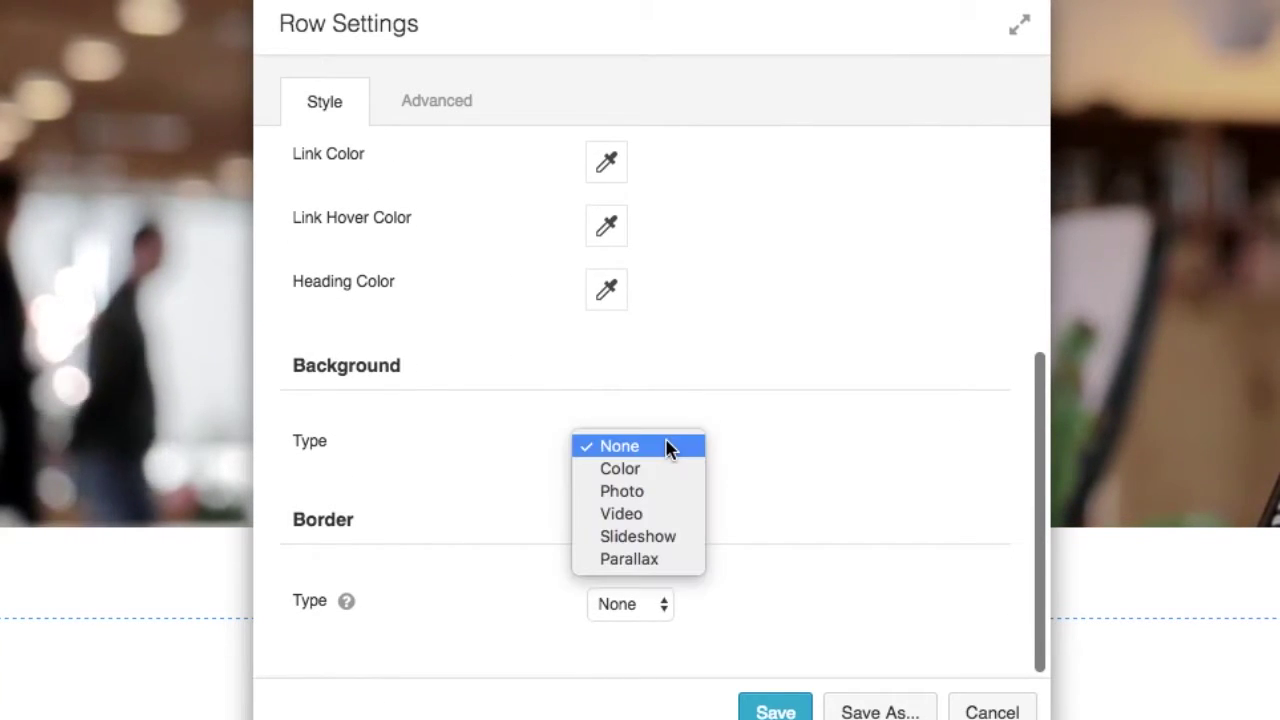
pyautogui.click(658, 470)
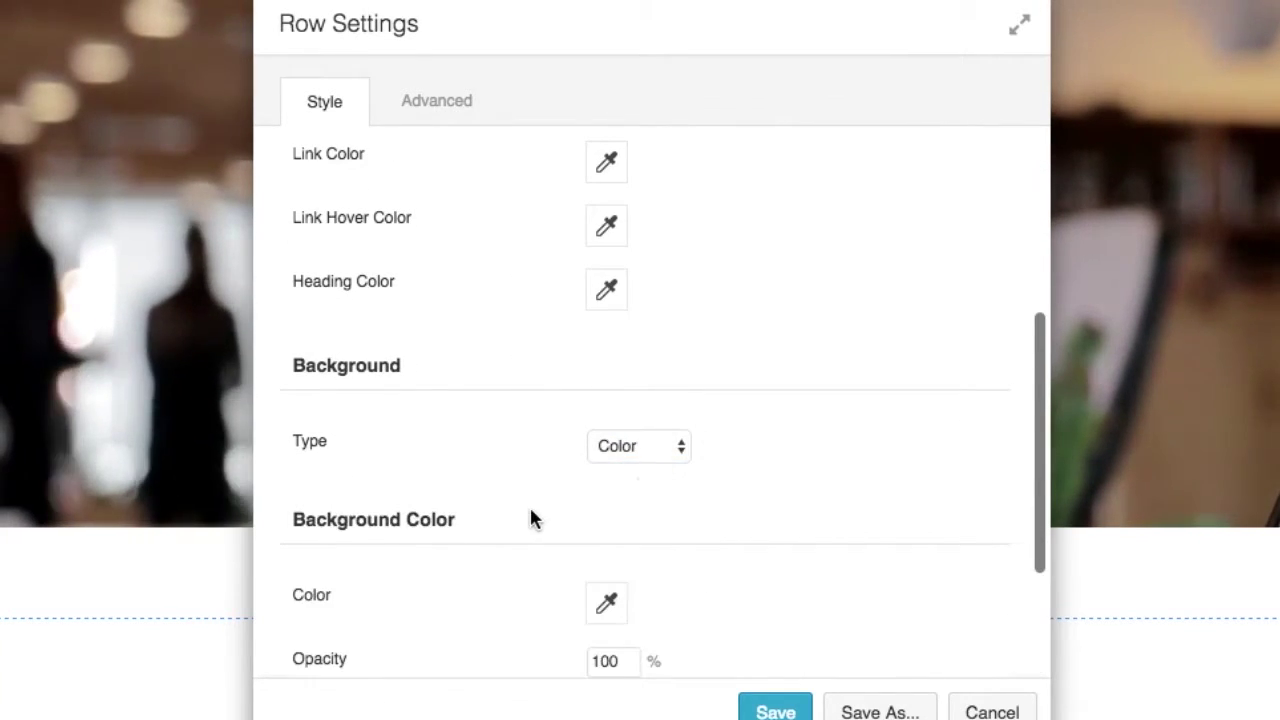
pyautogui.scroll(-3, 529, 517)
pyautogui.click(624, 438)
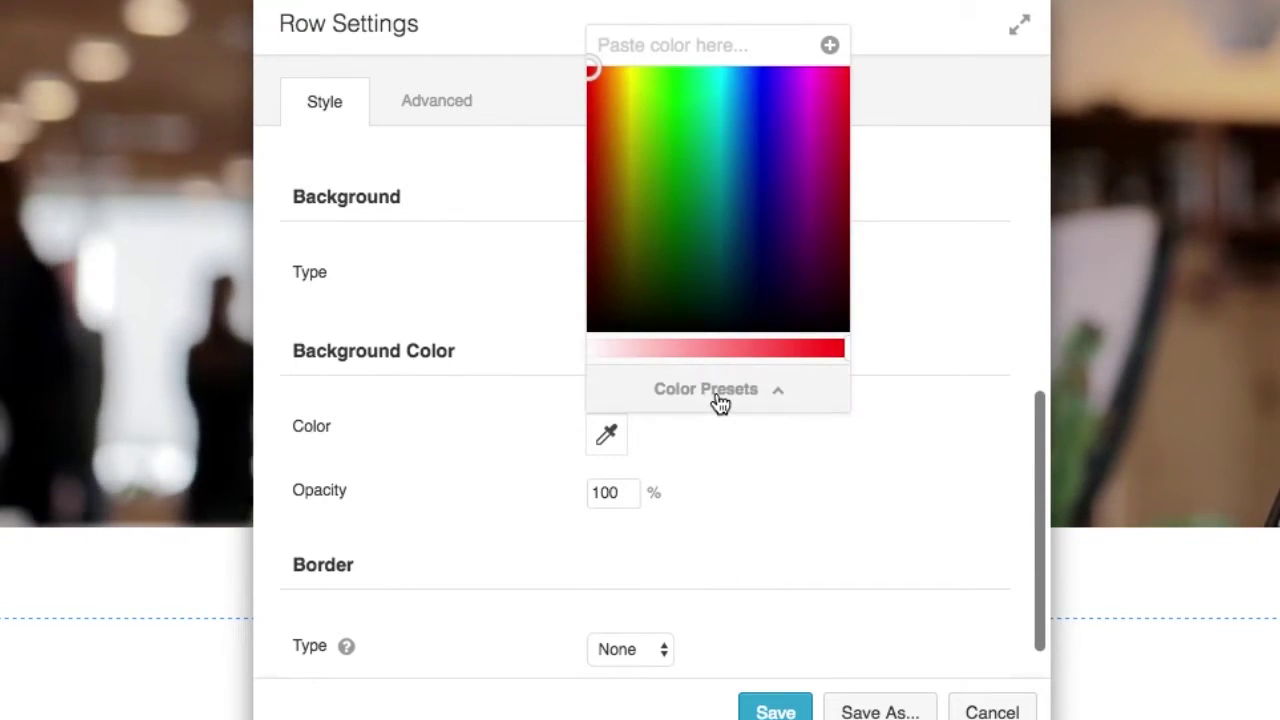
pyautogui.click(715, 389)
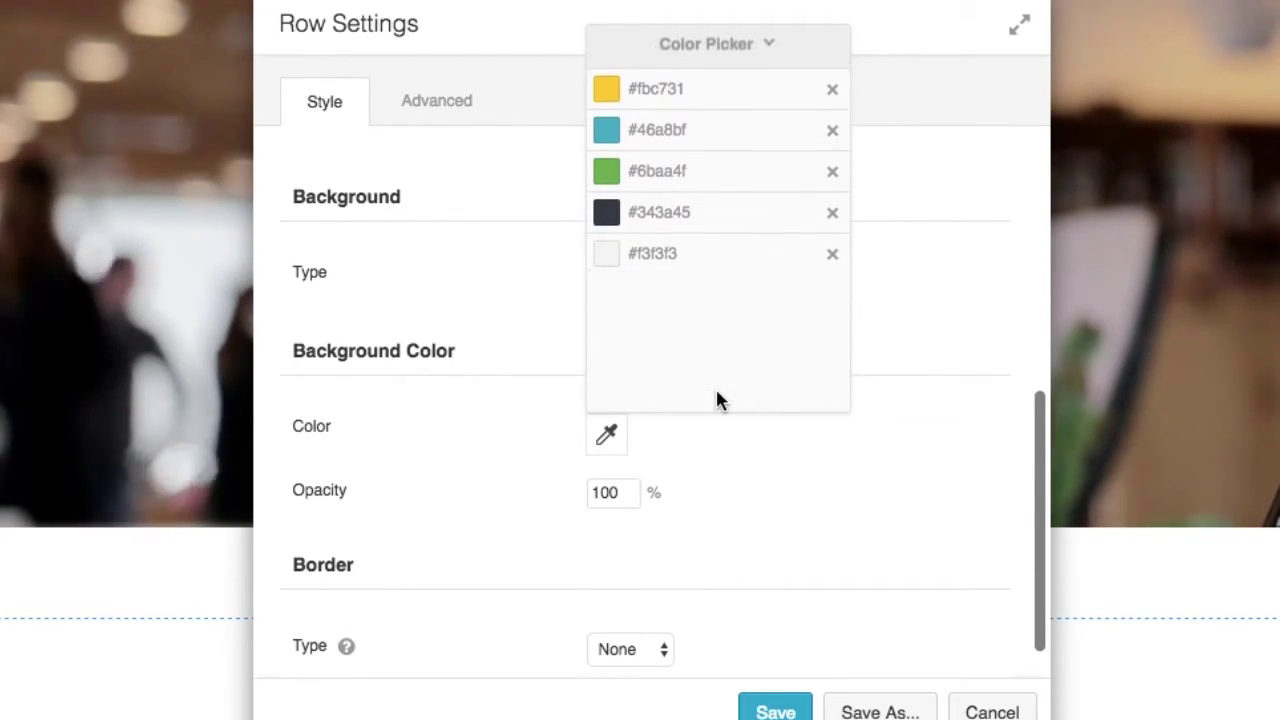
pyautogui.click(623, 172)
pyautogui.click(935, 325)
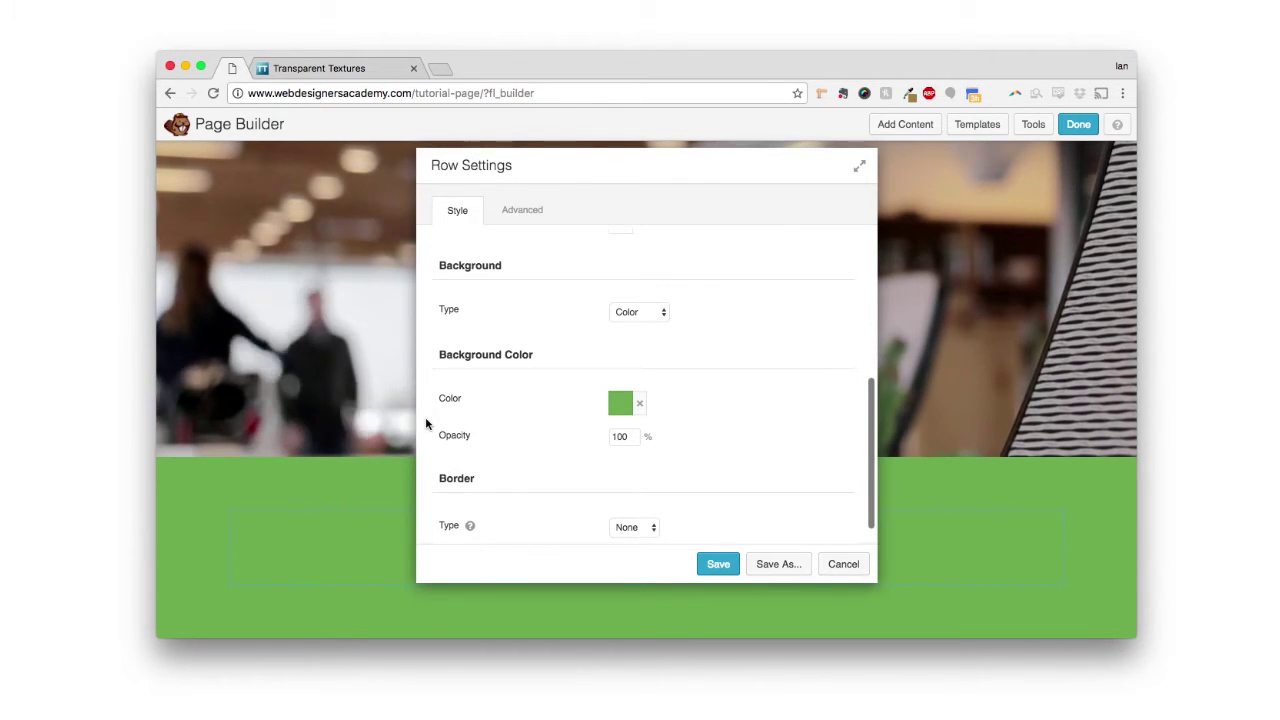
# Step: On Transparent Textures, try teal, red, then magenta #d100b2 as the texture preview colour
pyautogui.click(293, 68)
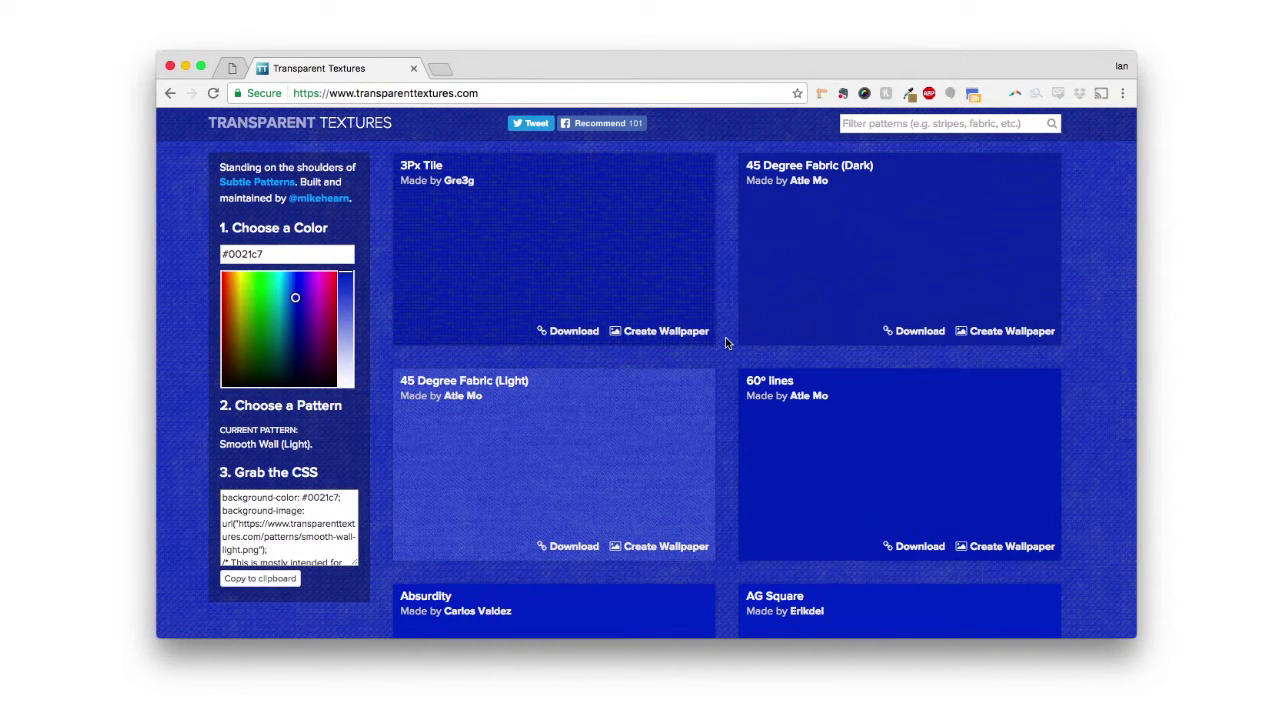
pyautogui.scroll(-6, 725, 337)
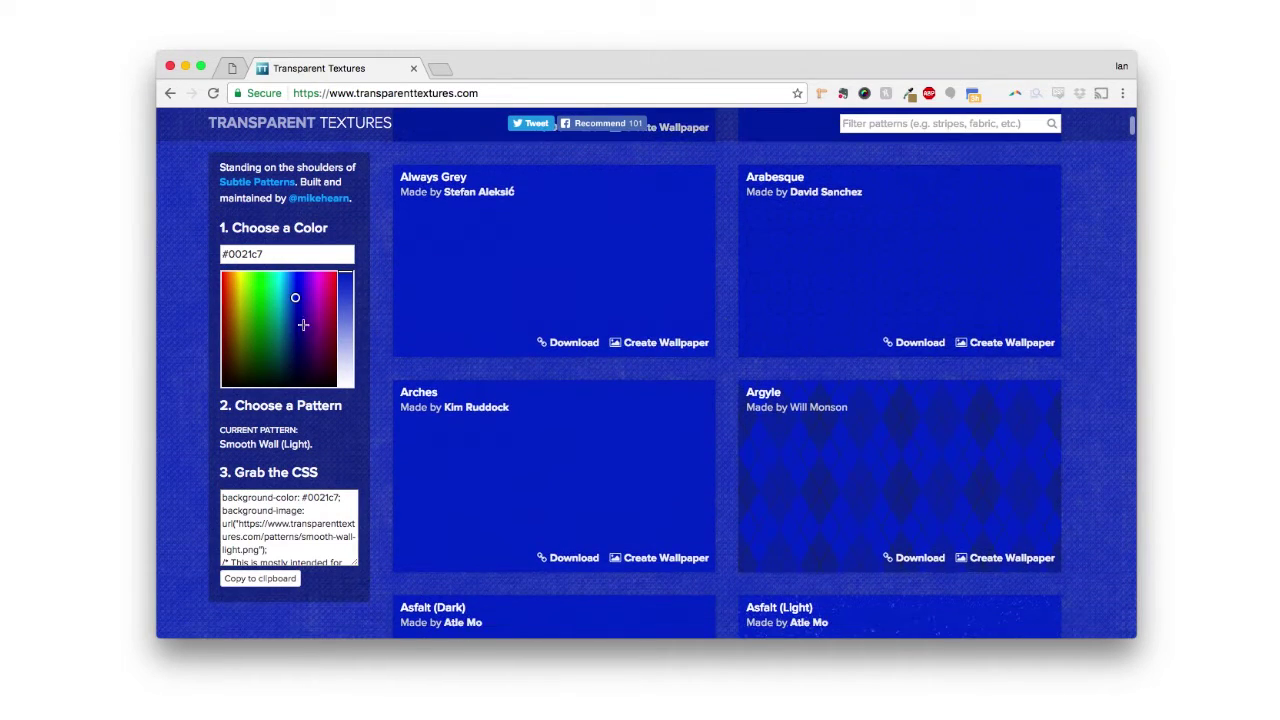
pyautogui.click(262, 315)
pyautogui.moveTo(229, 305); pyautogui.dragTo(219, 300)
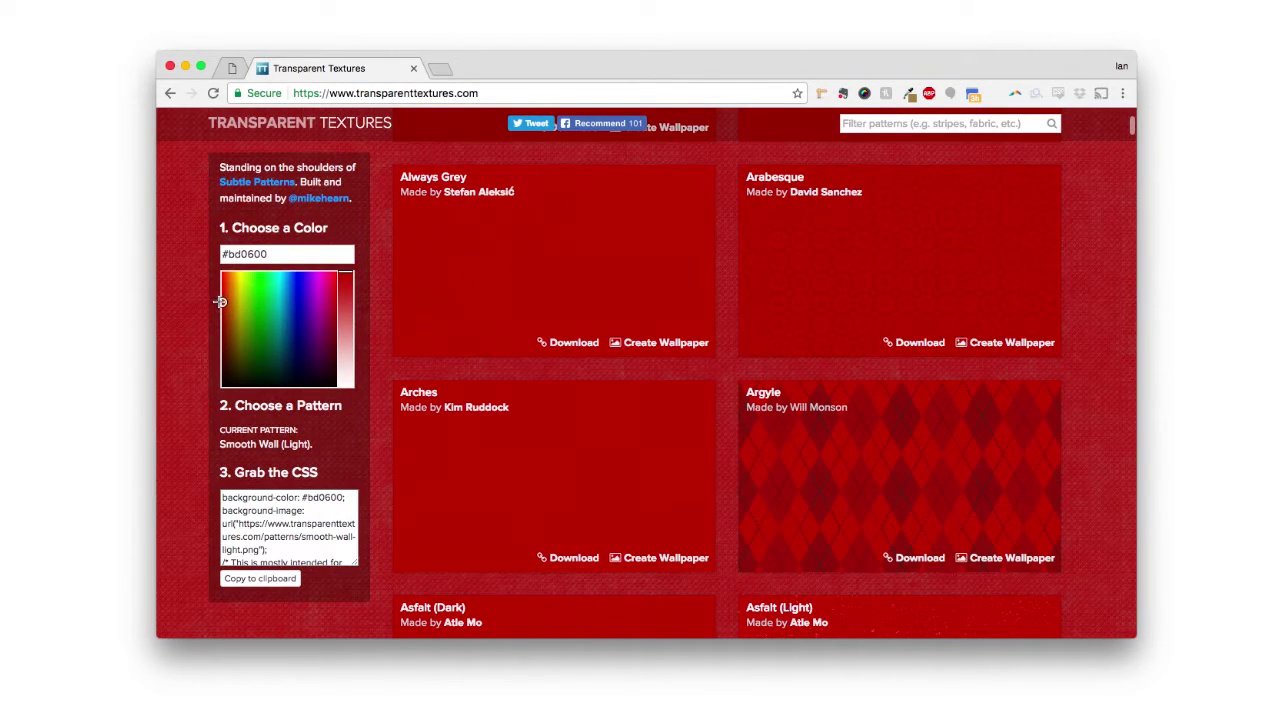
pyautogui.scroll(-5, 725, 350)
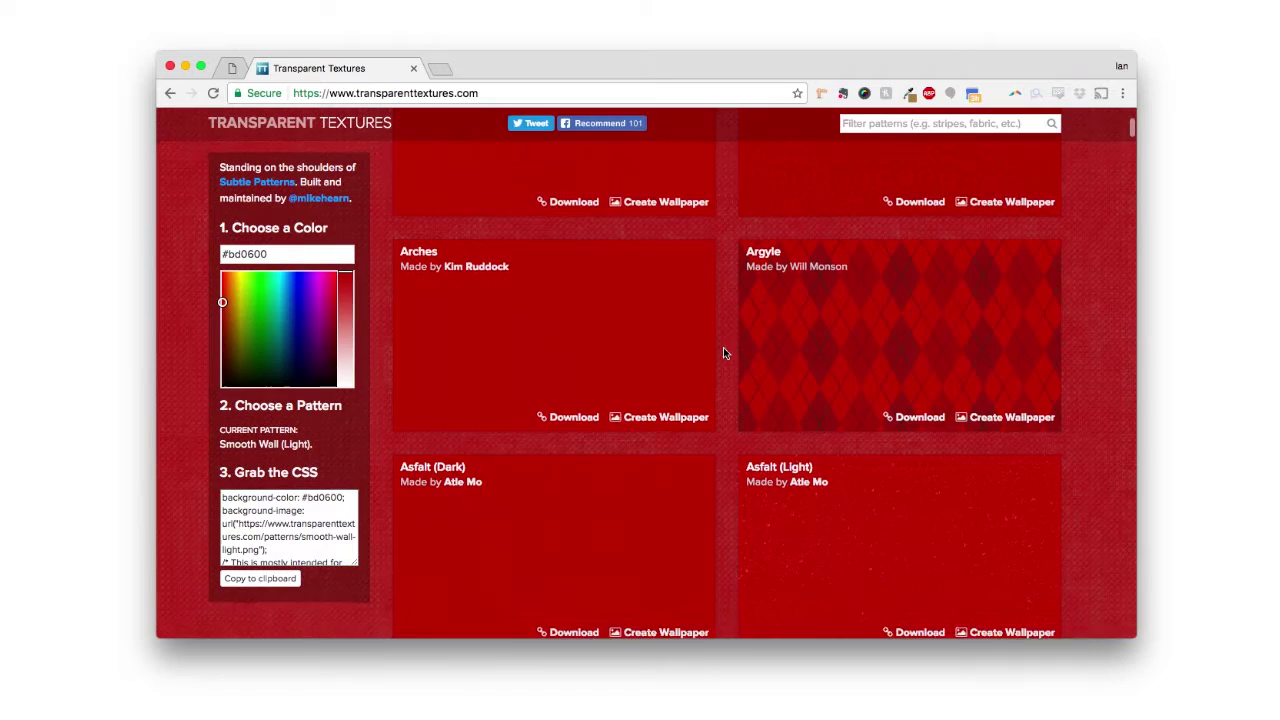
pyautogui.scroll(-2, 723, 353)
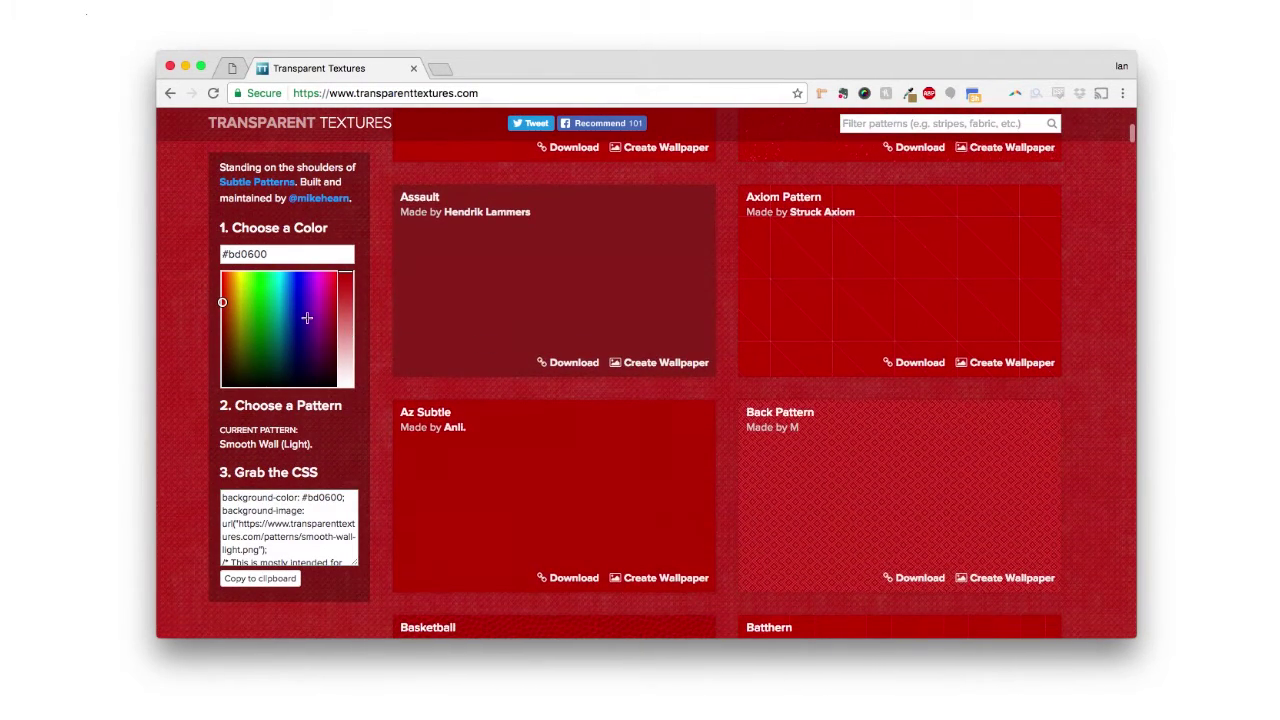
pyautogui.moveTo(301, 317); pyautogui.dragTo(320, 292)
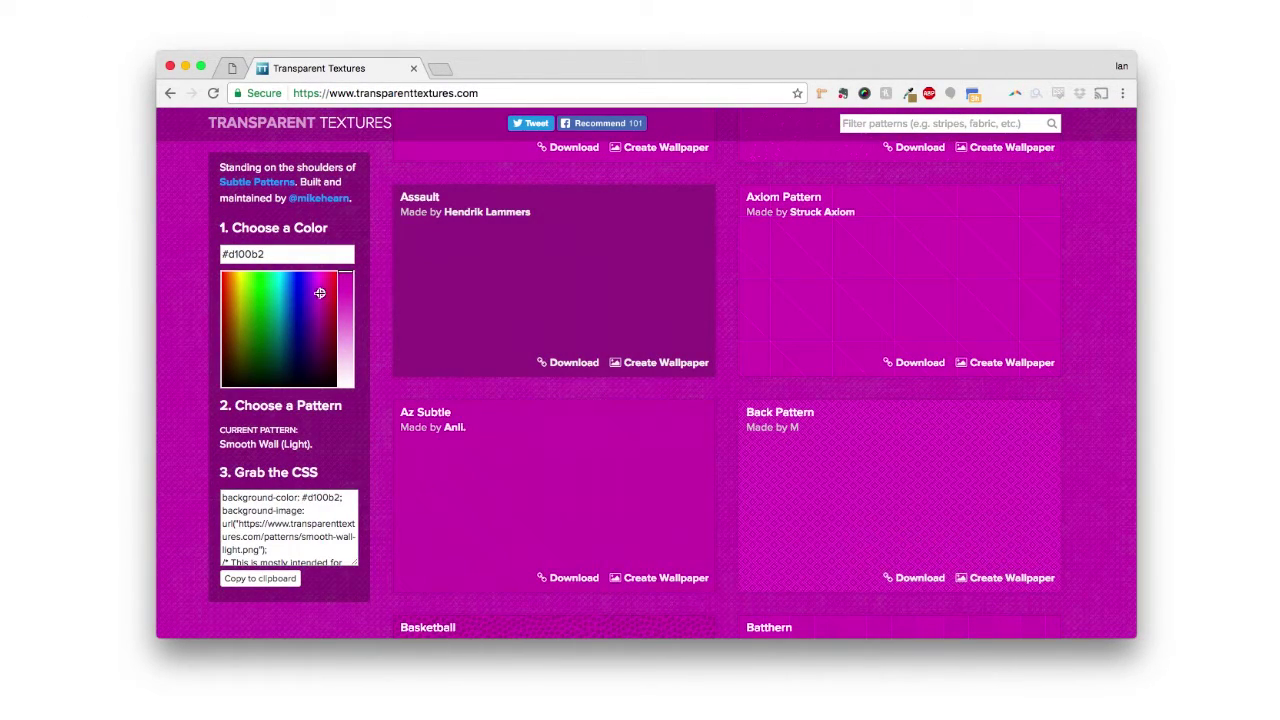
# Step: Copy the row's green hex value #6baa4f from Beaver Builder back to Transparent Textures
pyautogui.click(246, 66)
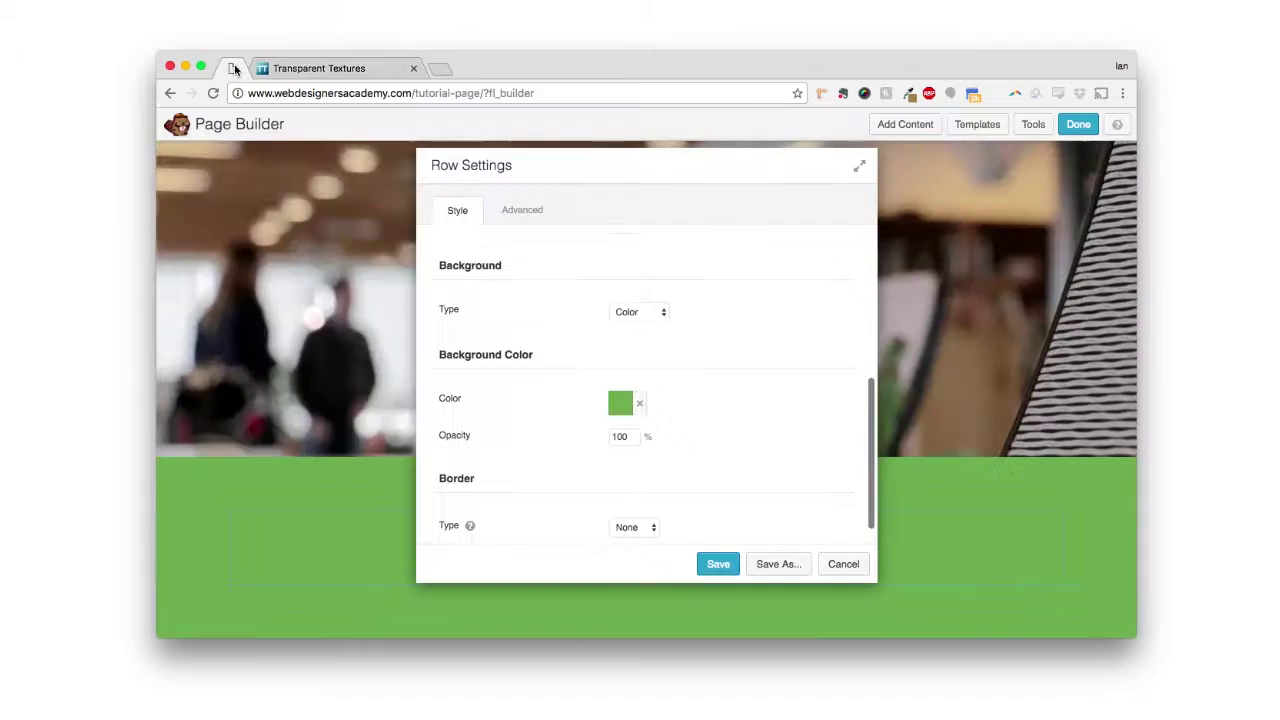
pyautogui.click(619, 400)
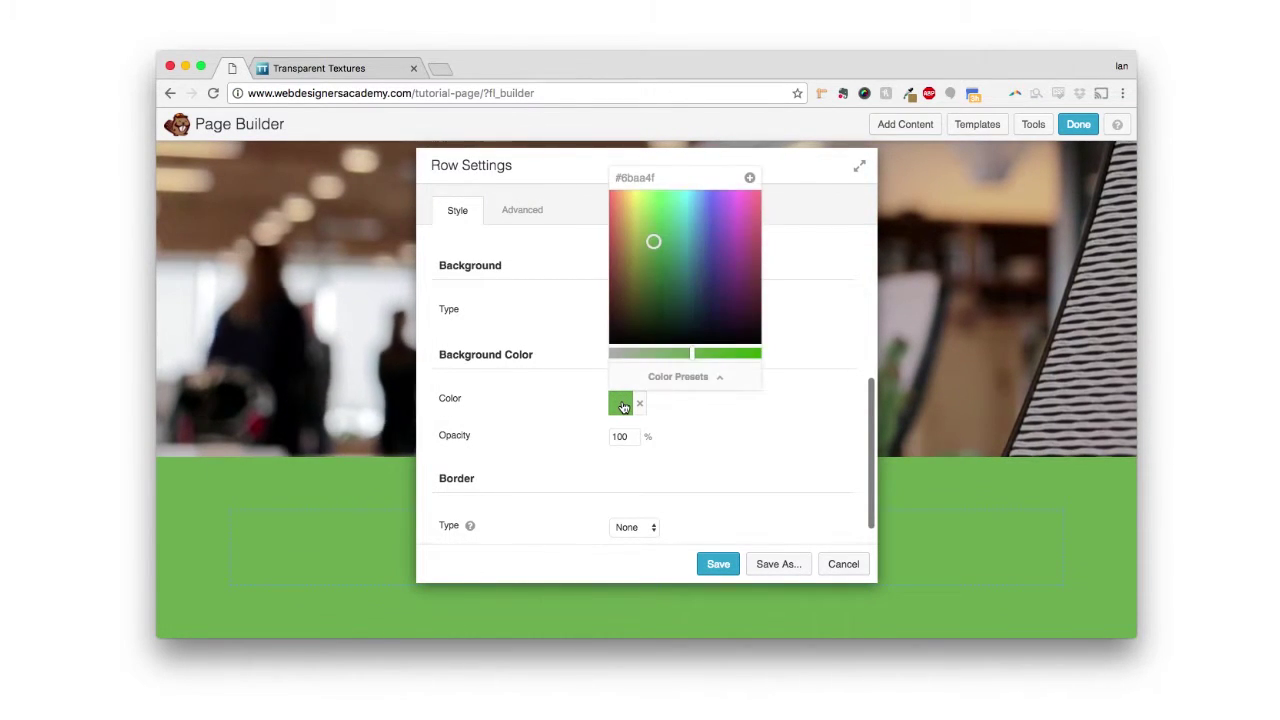
pyautogui.click(662, 181)
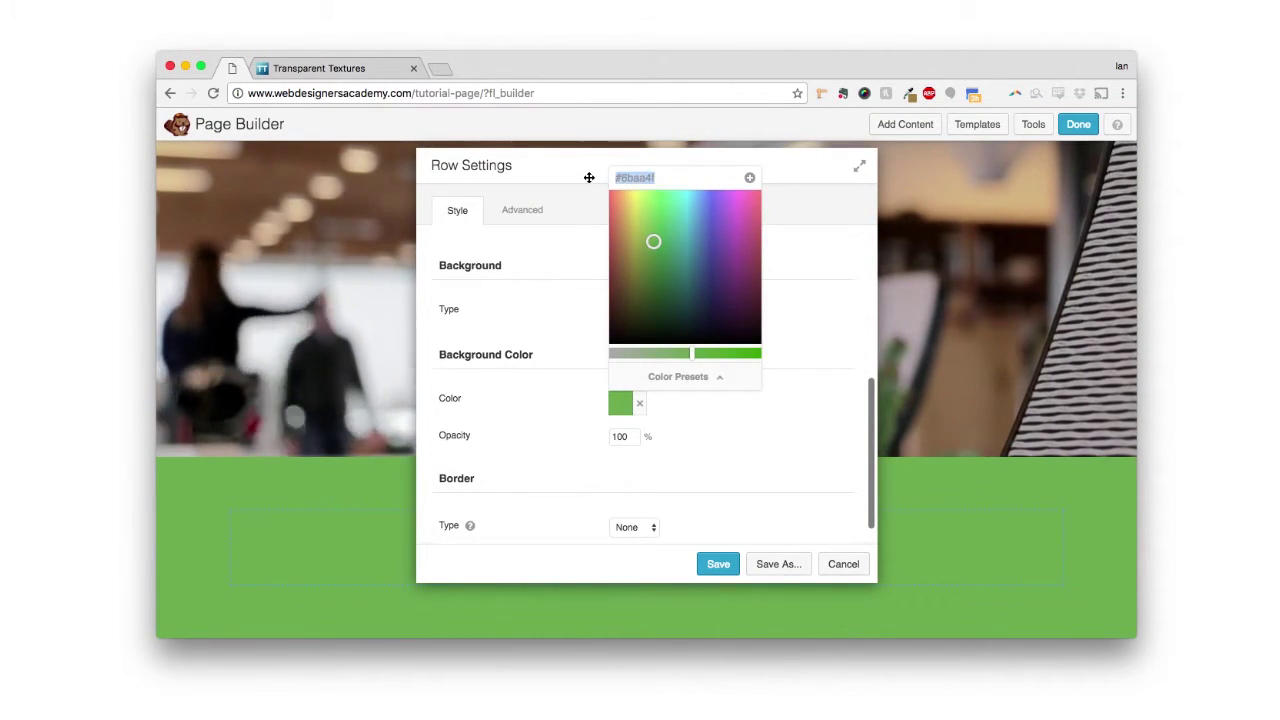
pyautogui.click(318, 68)
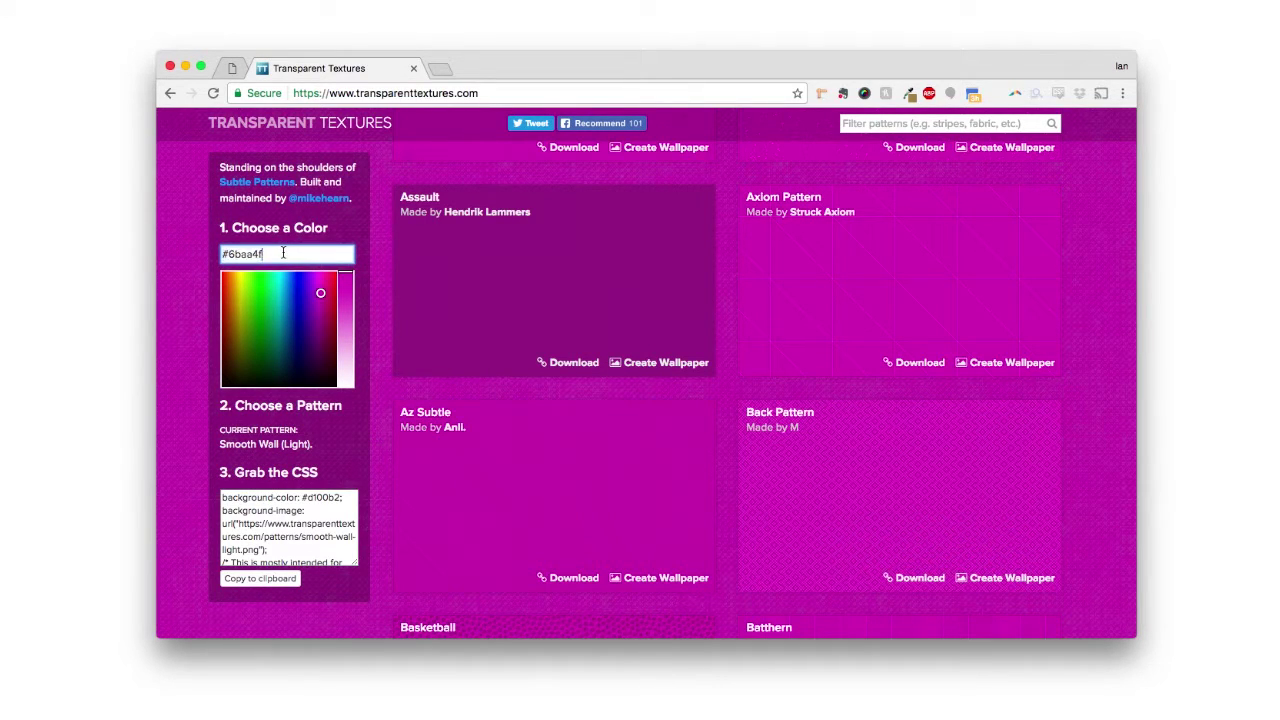
# Step: Apply #6baa4f as the preview colour and scroll down to the Checkered Light Emboss tile
pyautogui.press('Return')
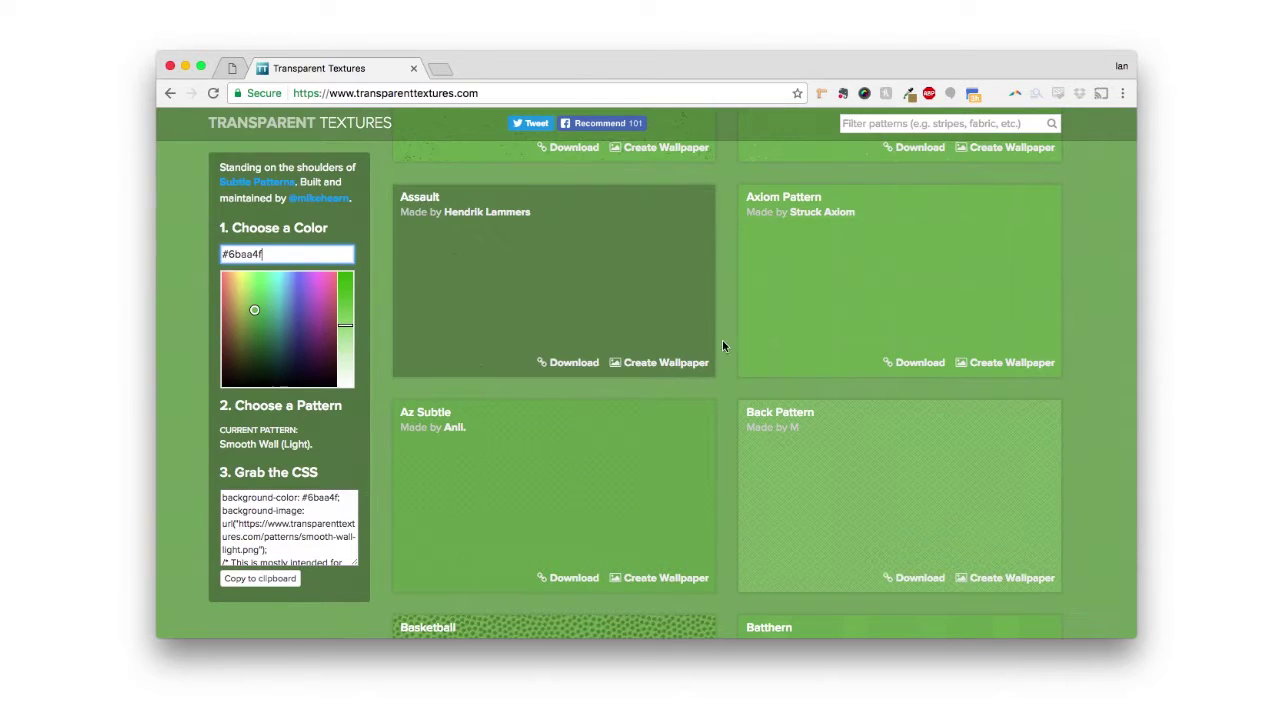
pyautogui.scroll(-3, 723, 343)
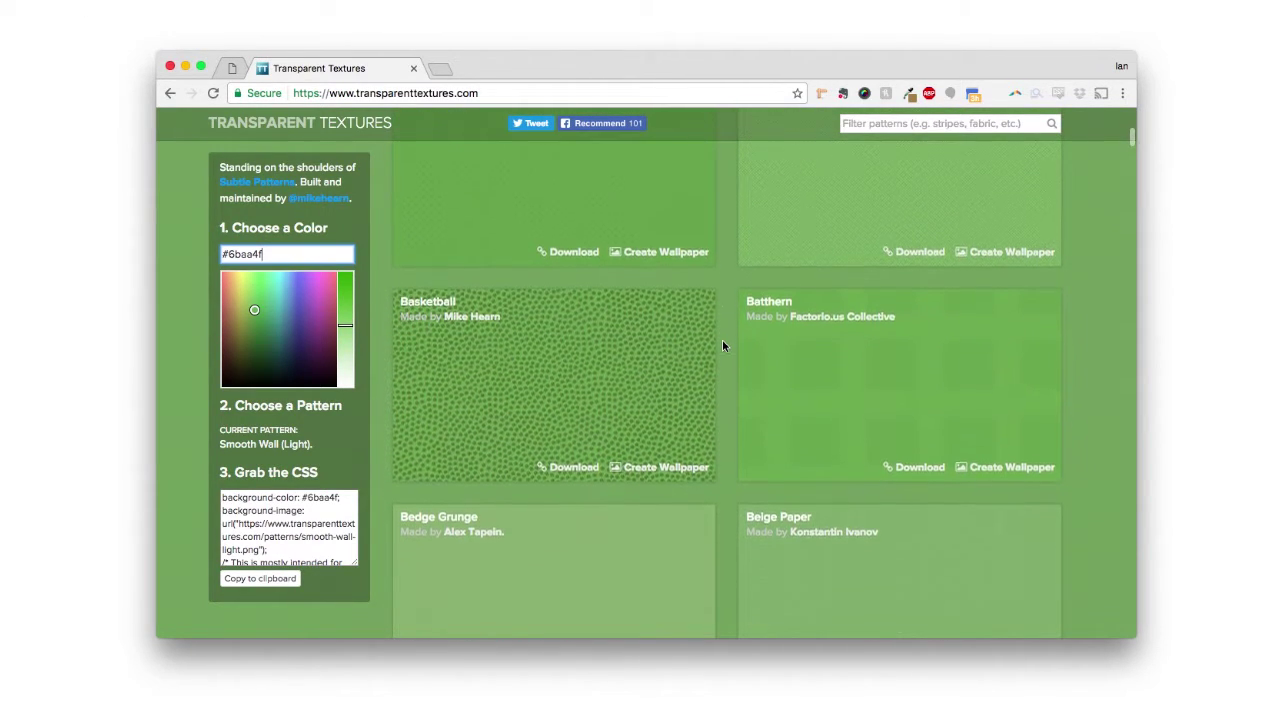
pyautogui.scroll(-3, 723, 346)
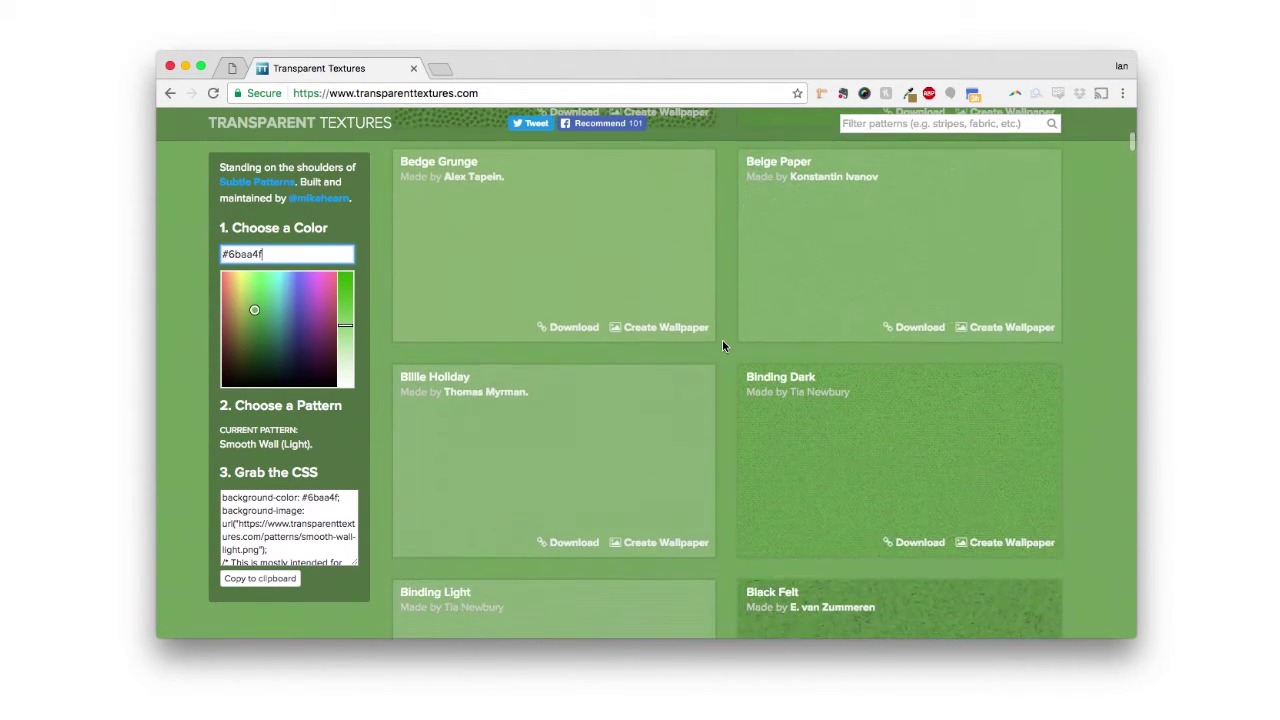
pyautogui.scroll(-3, 723, 346)
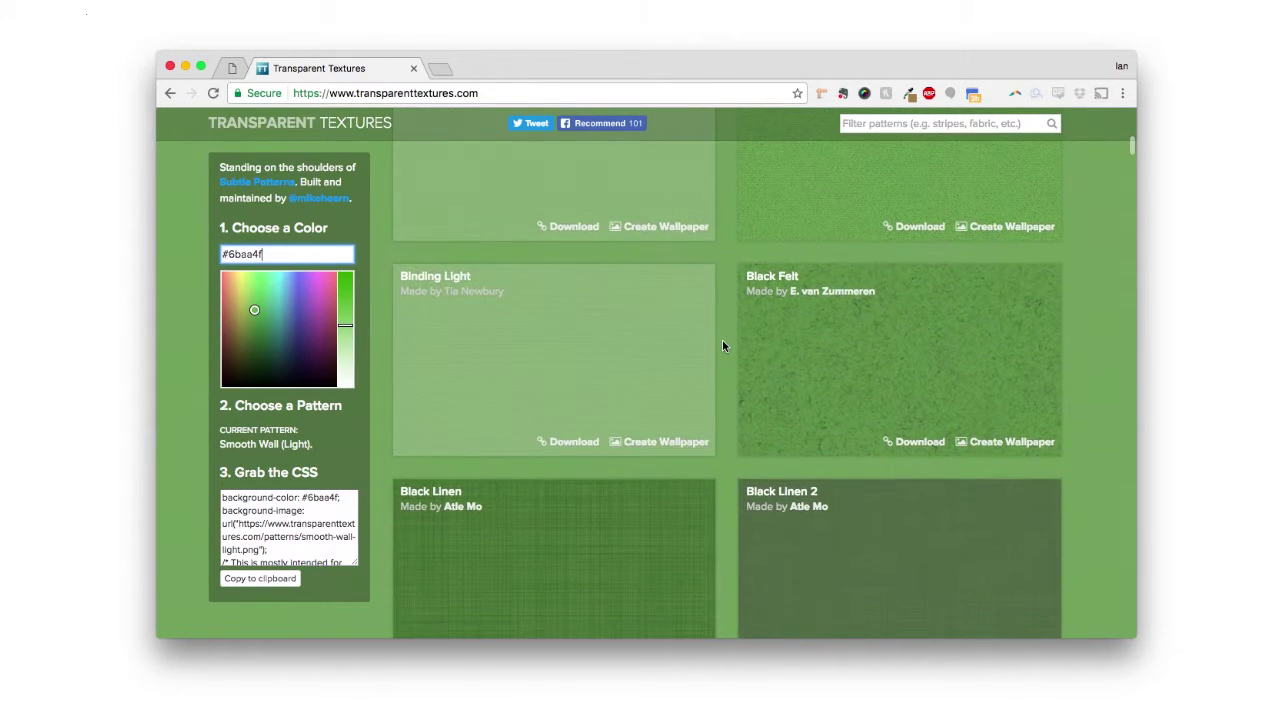
pyautogui.scroll(-3, 723, 346)
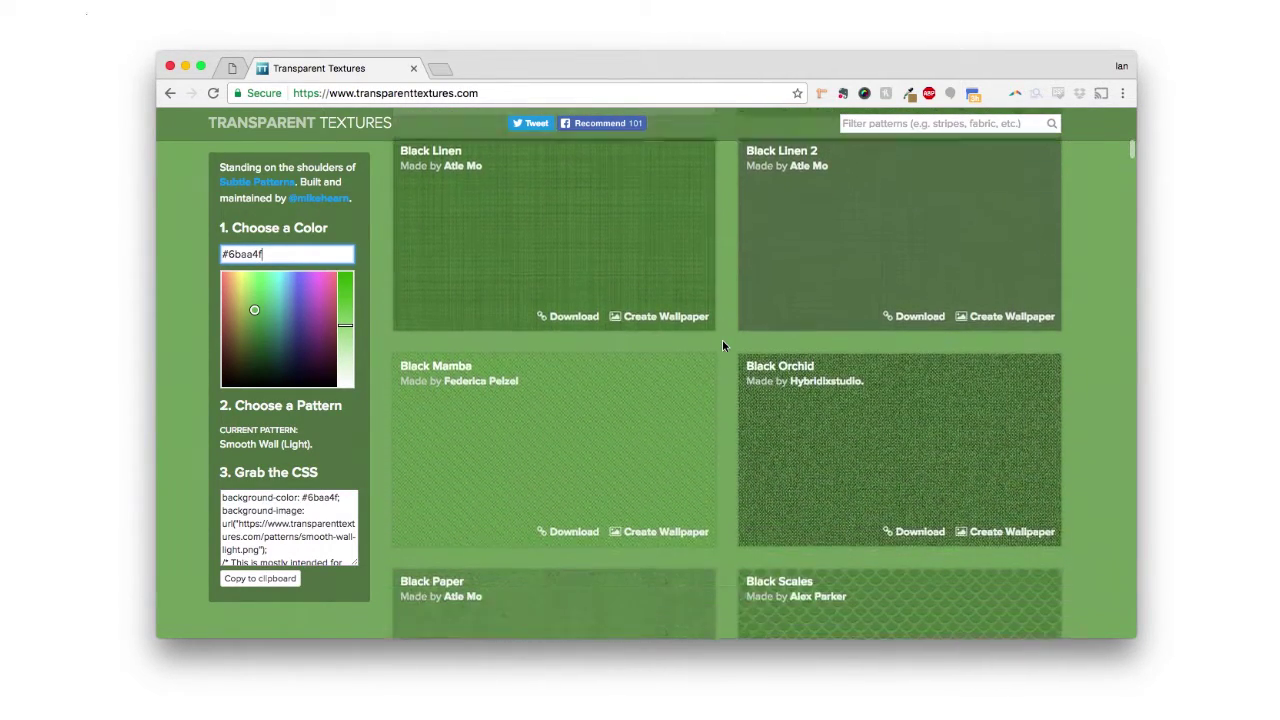
pyautogui.scroll(-4, 723, 346)
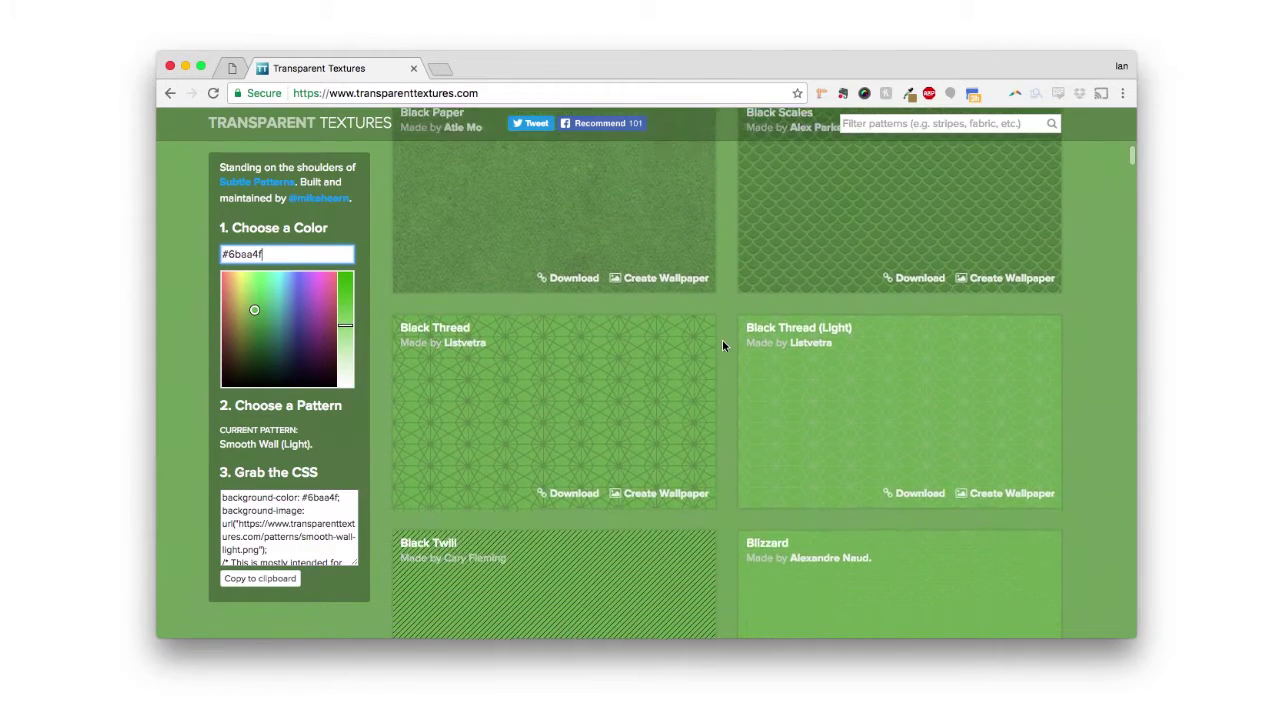
pyautogui.scroll(-6, 722, 339)
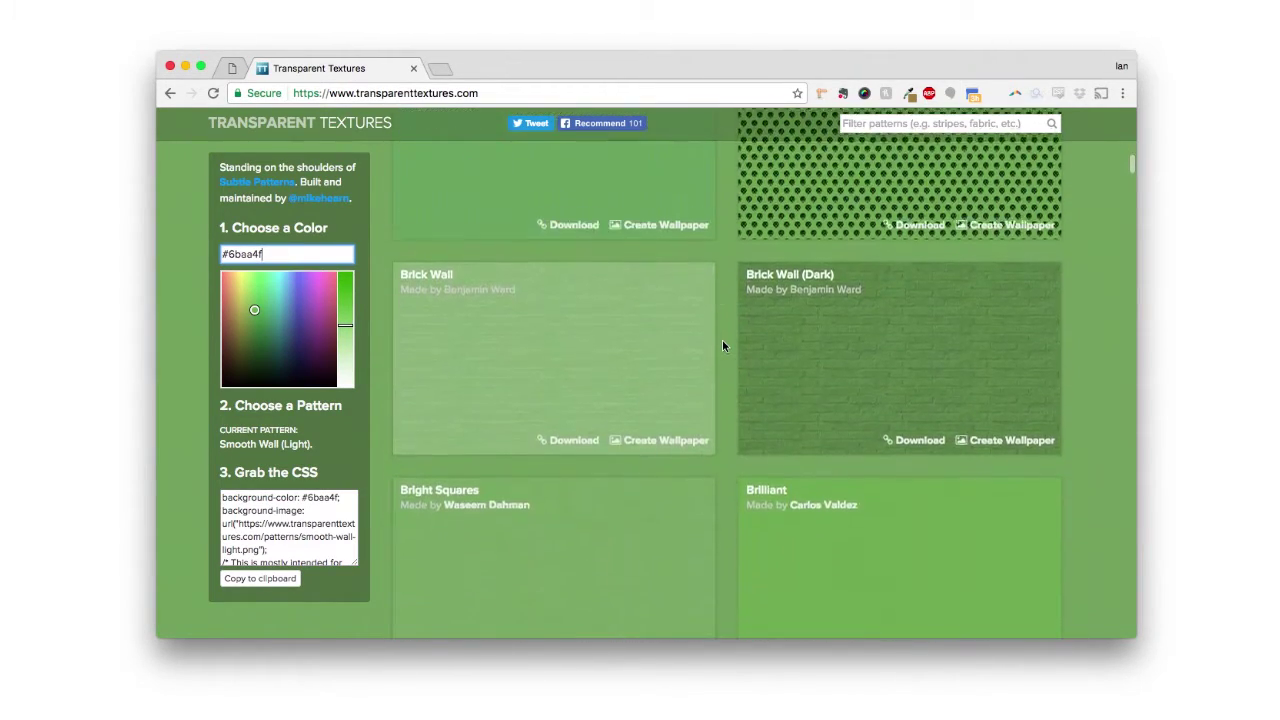
pyautogui.scroll(-9, 722, 340)
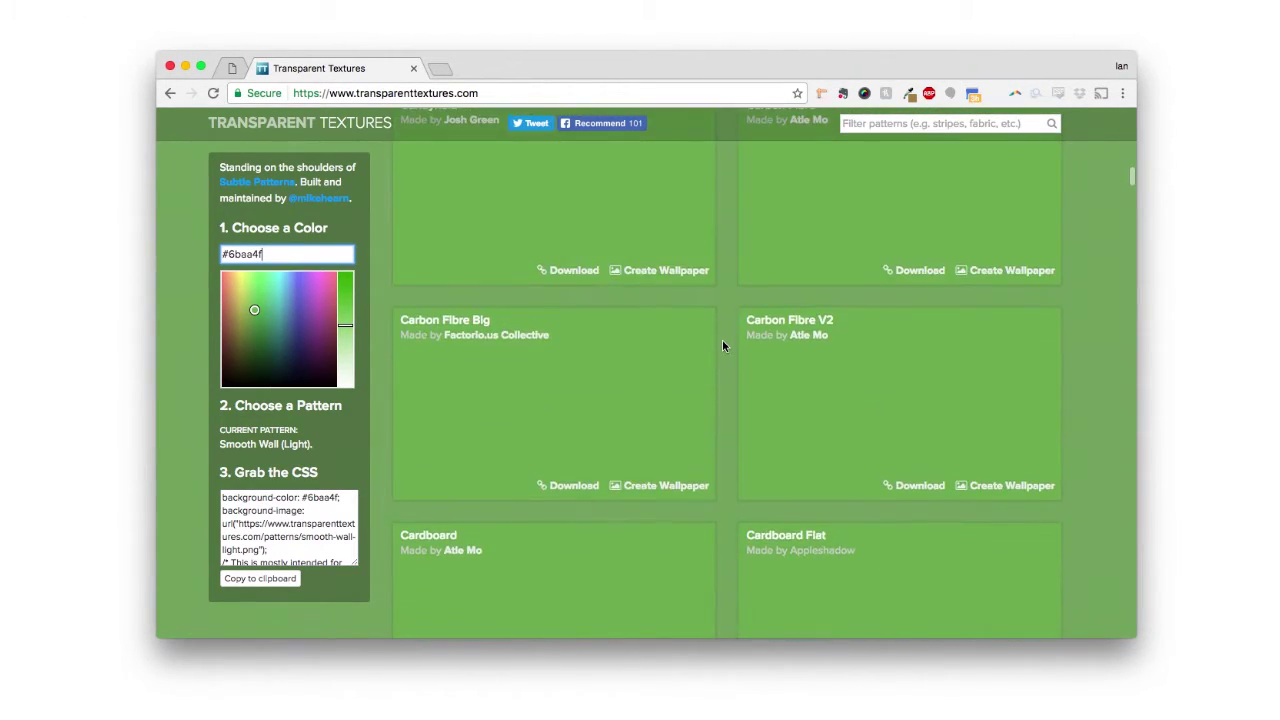
pyautogui.scroll(-2, 722, 346)
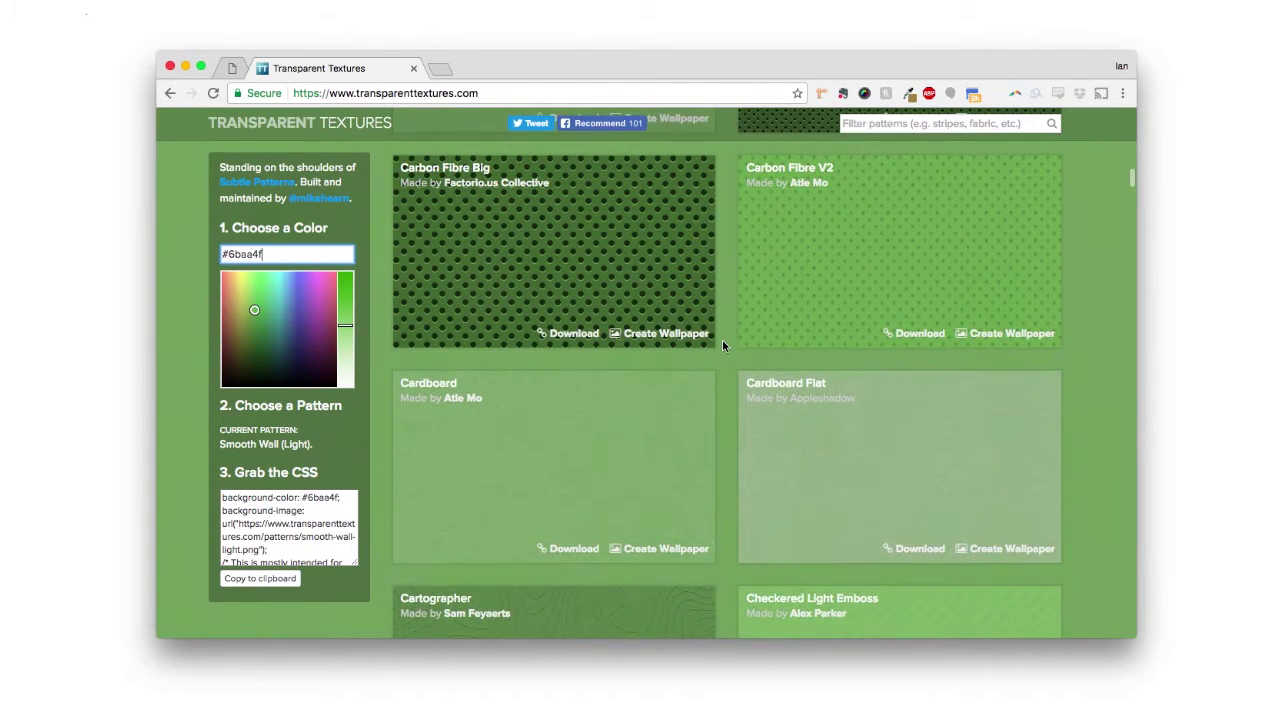
pyautogui.scroll(-3, 722, 340)
pyautogui.scroll(-1, 722, 340)
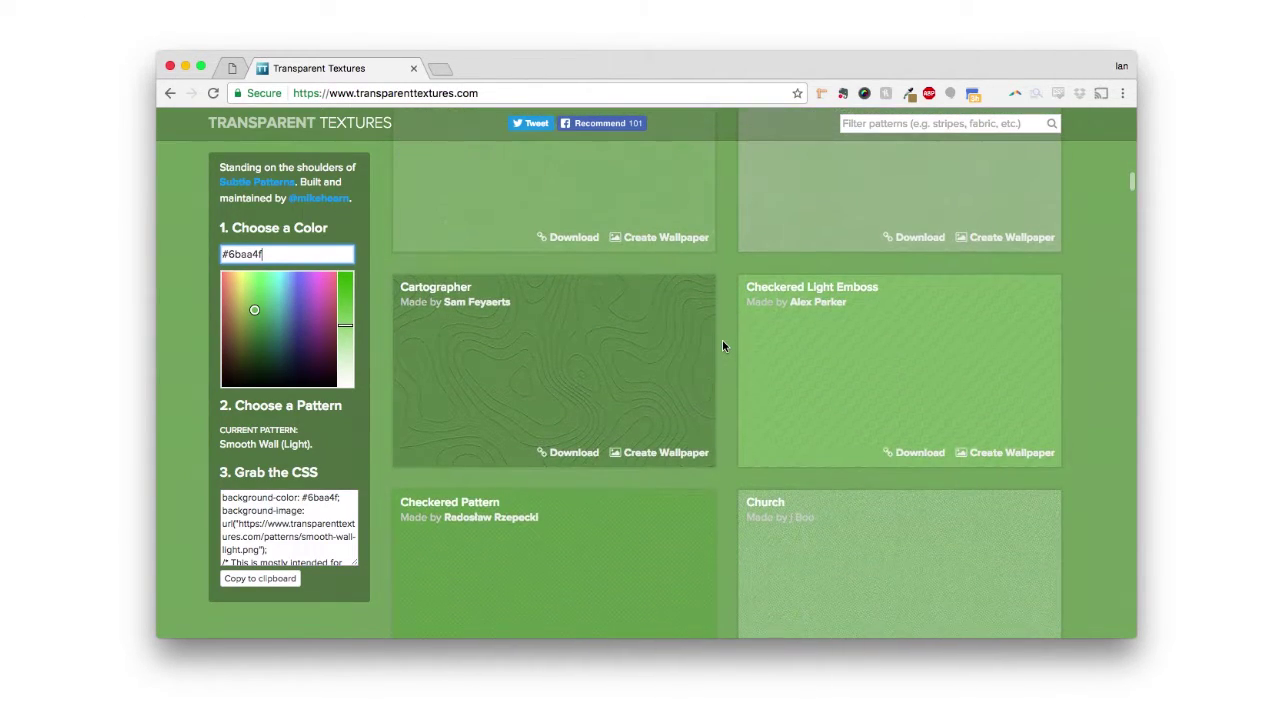
pyautogui.scroll(-1, 723, 346)
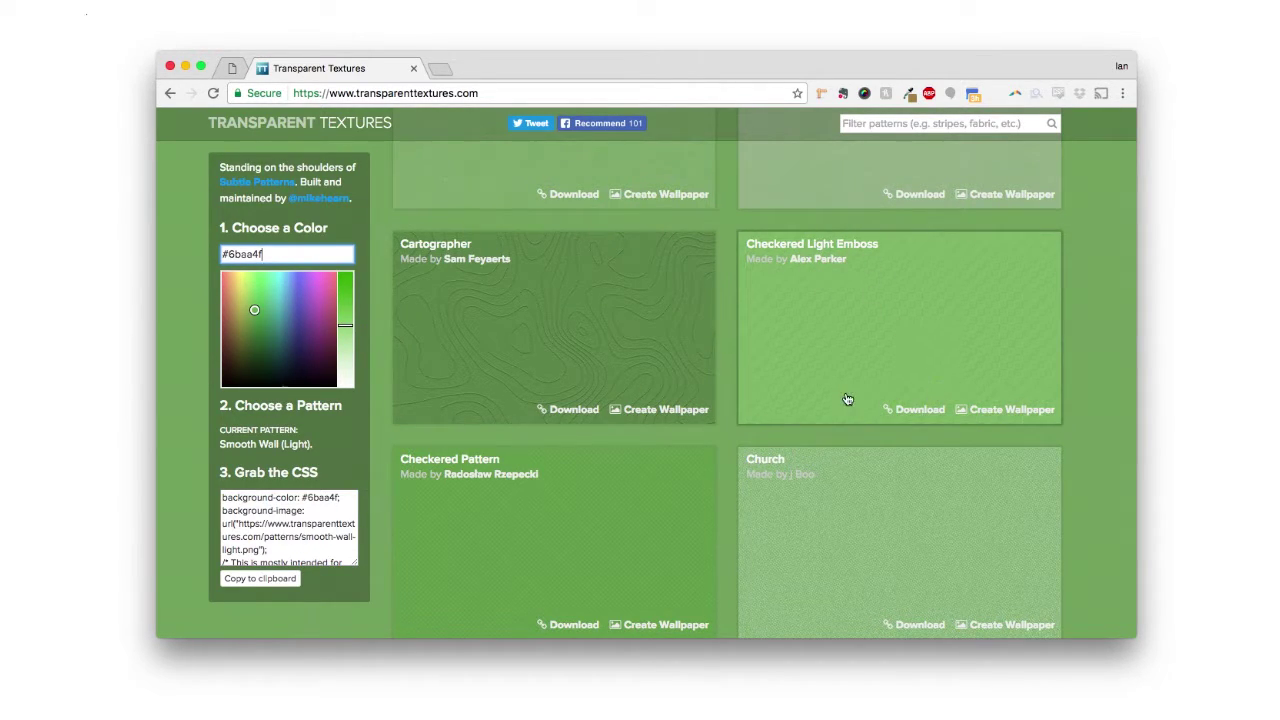
# Step: Download the Checkered Light Emboss texture and place checkered-light-emboss.png on the desktop
pyautogui.click(916, 413)
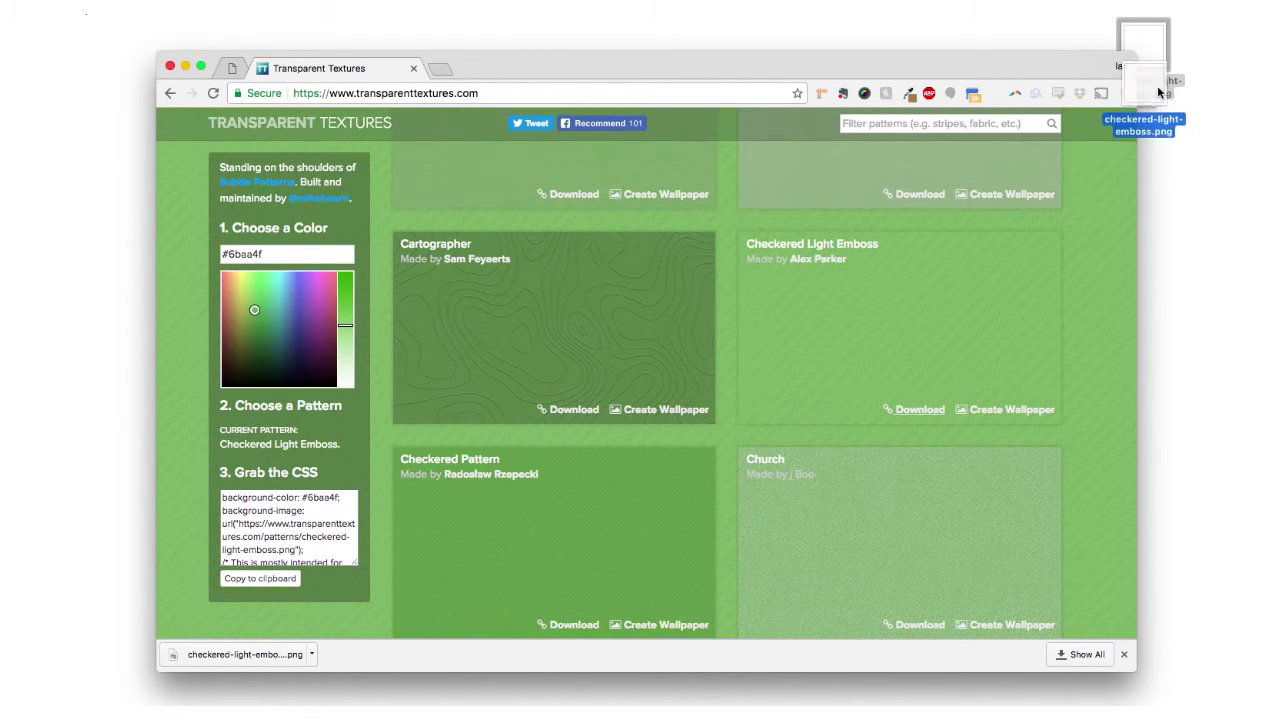
pyautogui.moveTo(1159, 72); pyautogui.dragTo(1159, 71)
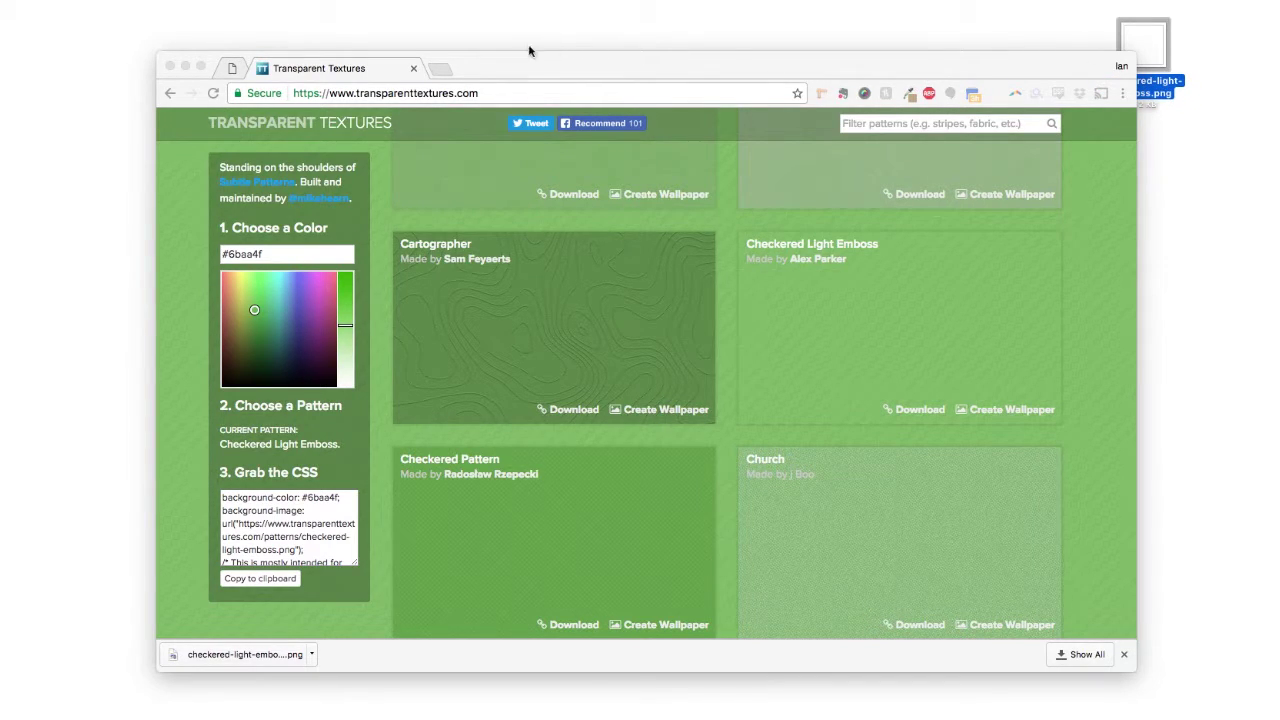
# Step: Back in Row Settings, change the row's Background Type from Color to Photo
pyautogui.click(231, 69)
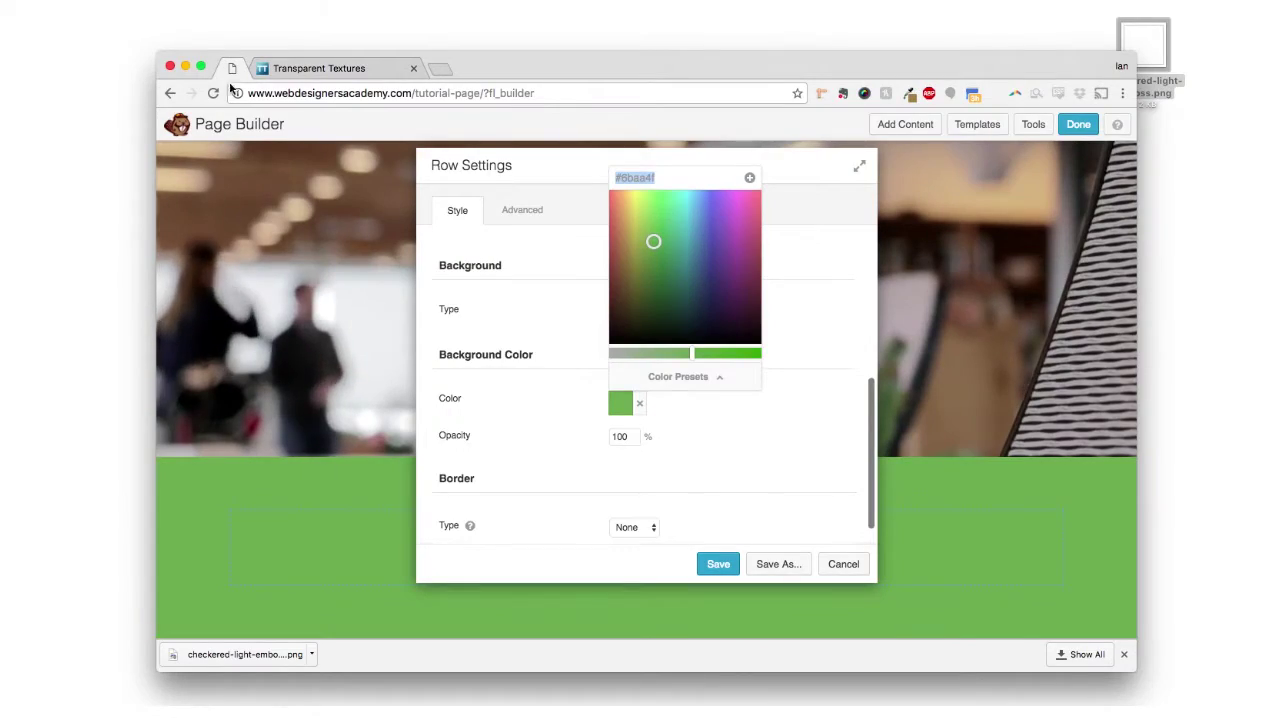
pyautogui.click(797, 320)
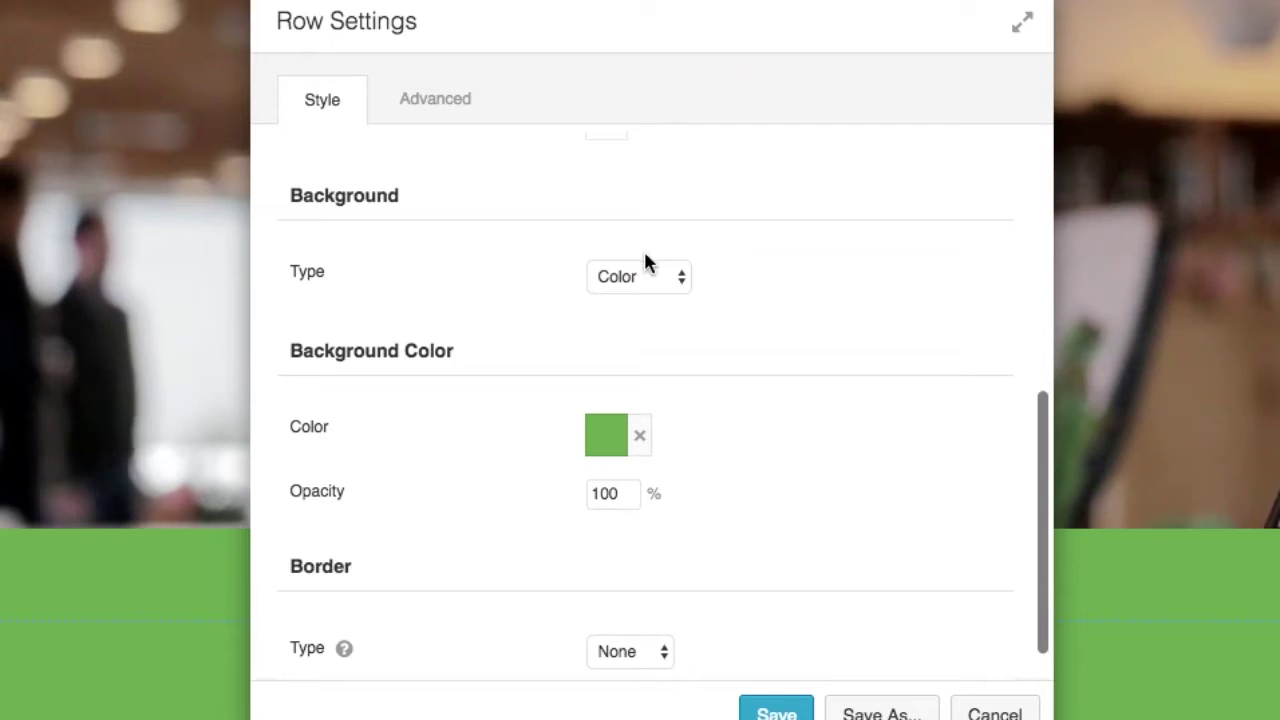
pyautogui.click(636, 285)
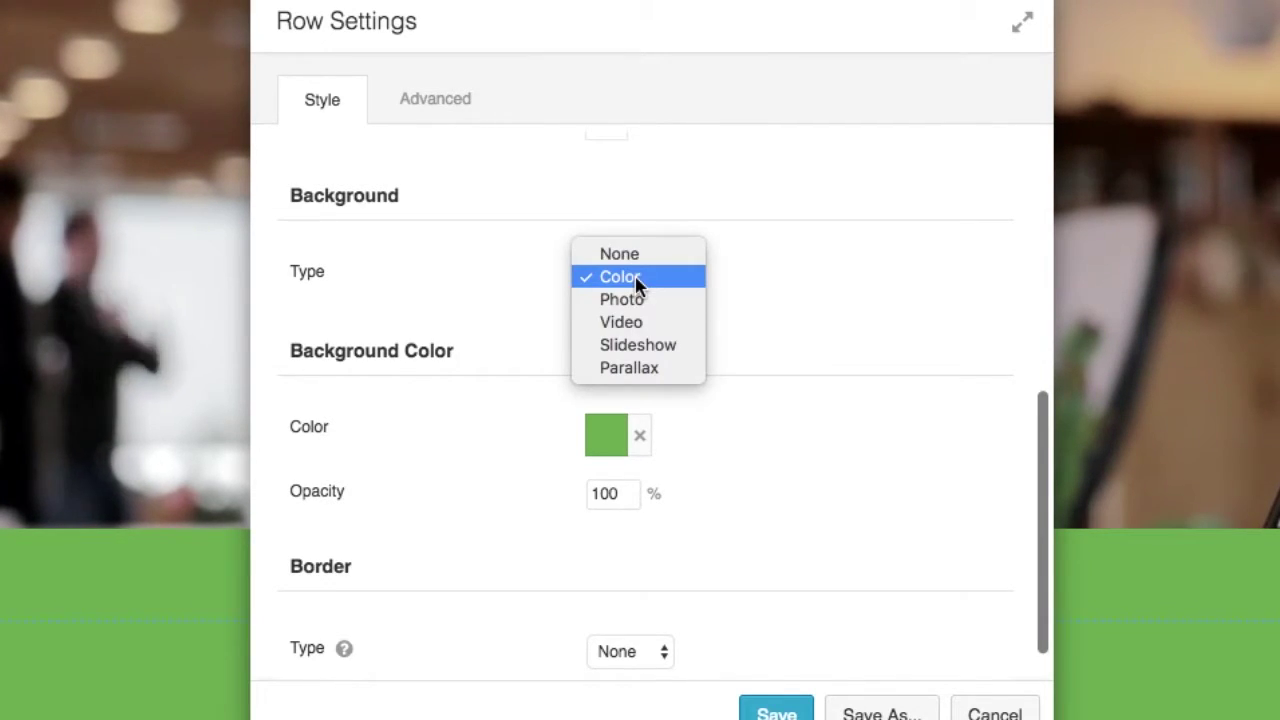
pyautogui.click(636, 302)
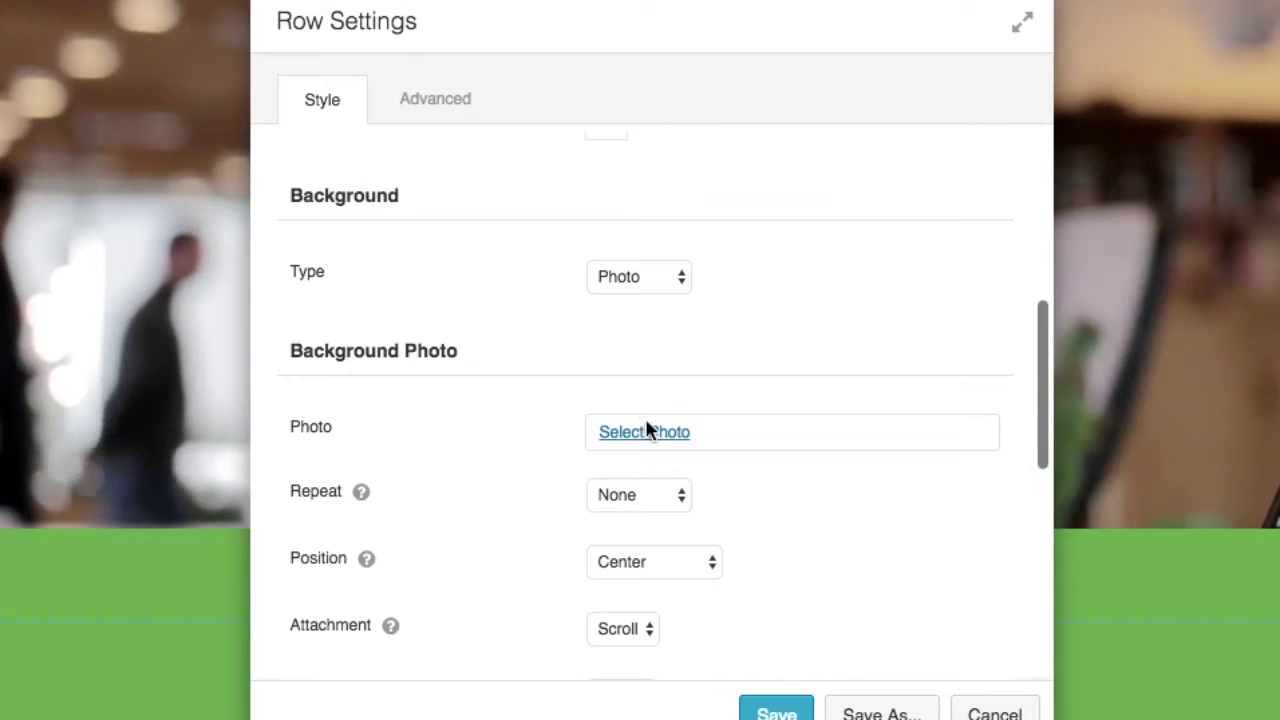
# Step: Upload checkered-light-emboss.png to the media library and select it as the background photo
pyautogui.click(631, 435)
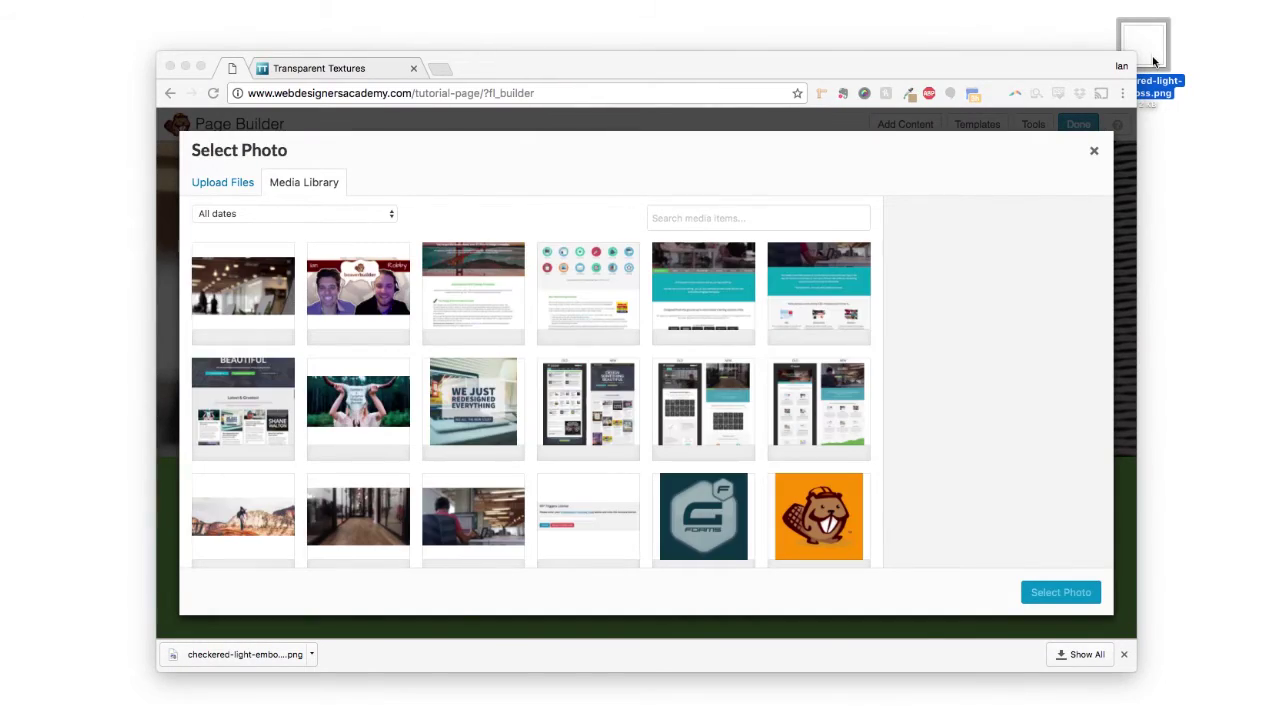
pyautogui.moveTo(1143, 42); pyautogui.dragTo(633, 318)
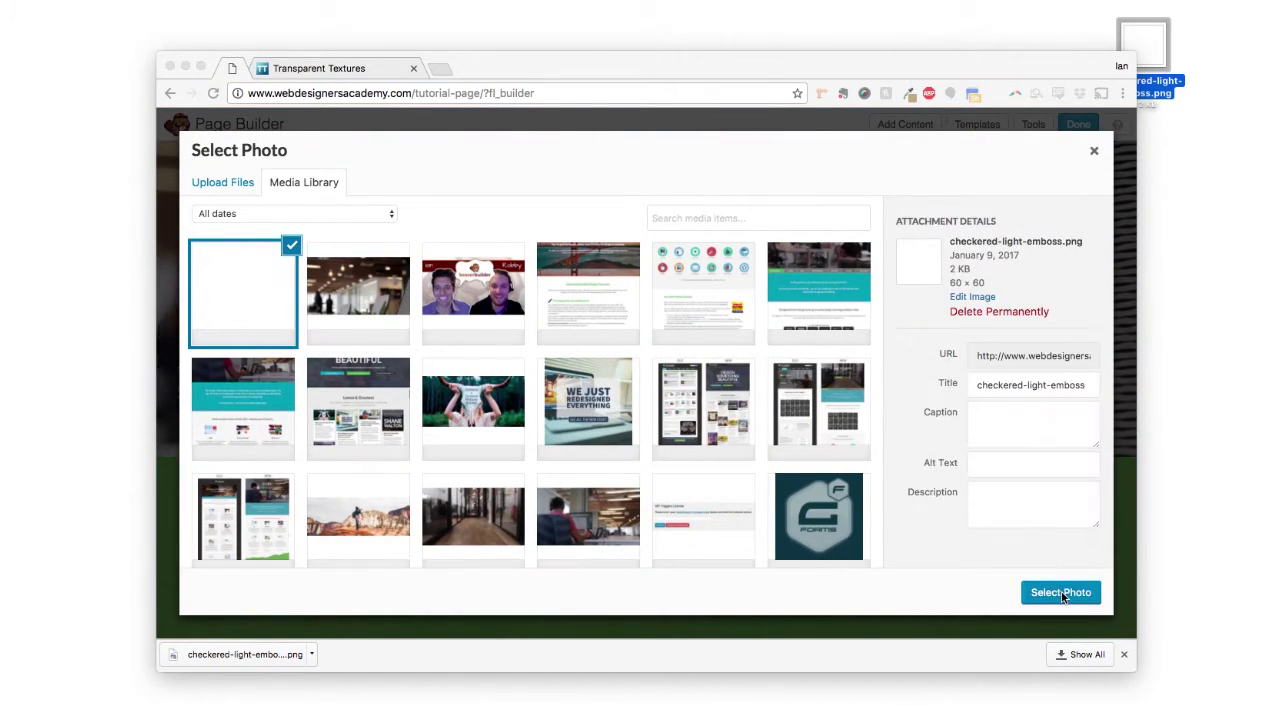
pyautogui.click(1063, 596)
pyautogui.click(1061, 594)
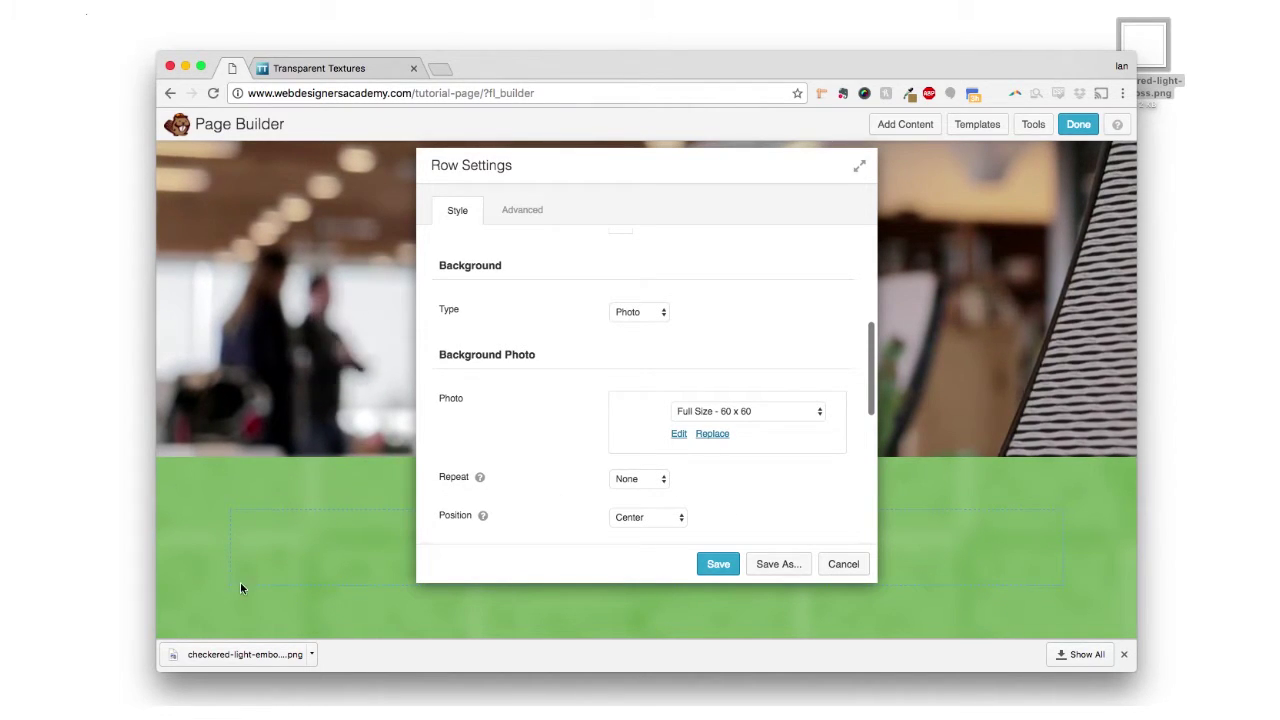
# Step: Set the background photo Scale to None and Position to Left Top
pyautogui.scroll(-1, 289, 517)
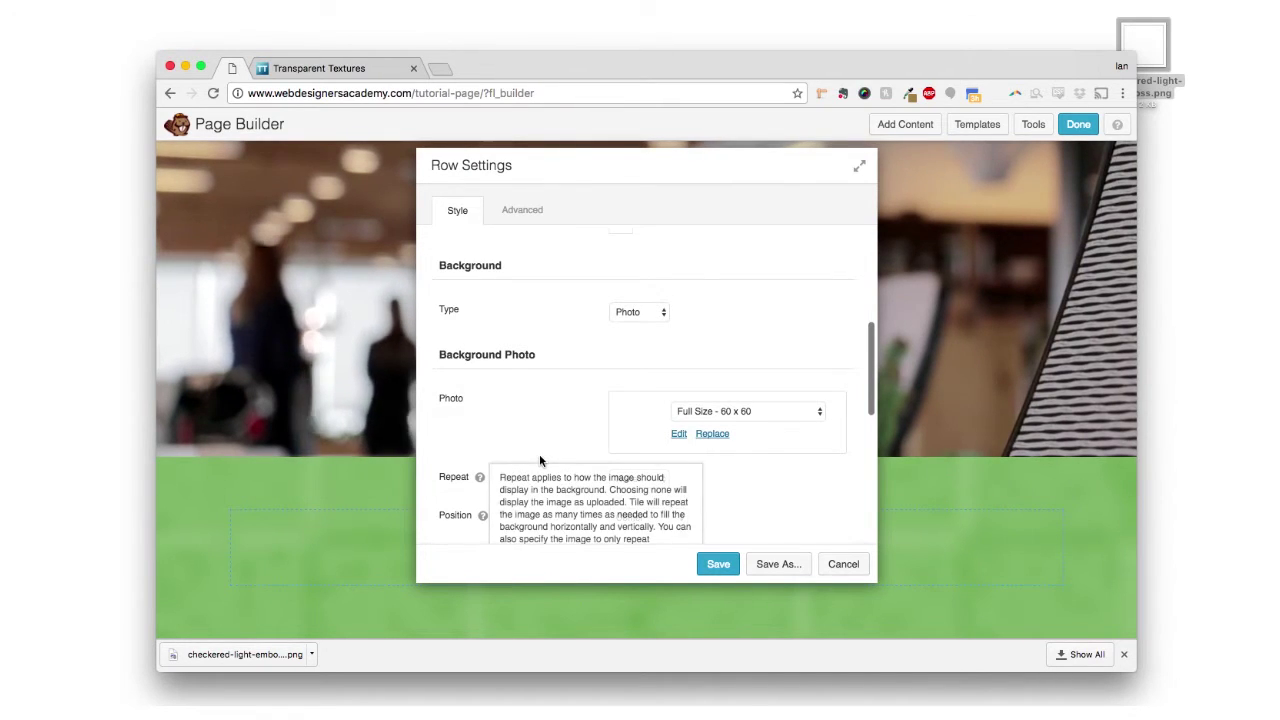
pyautogui.scroll(-3, 540, 455)
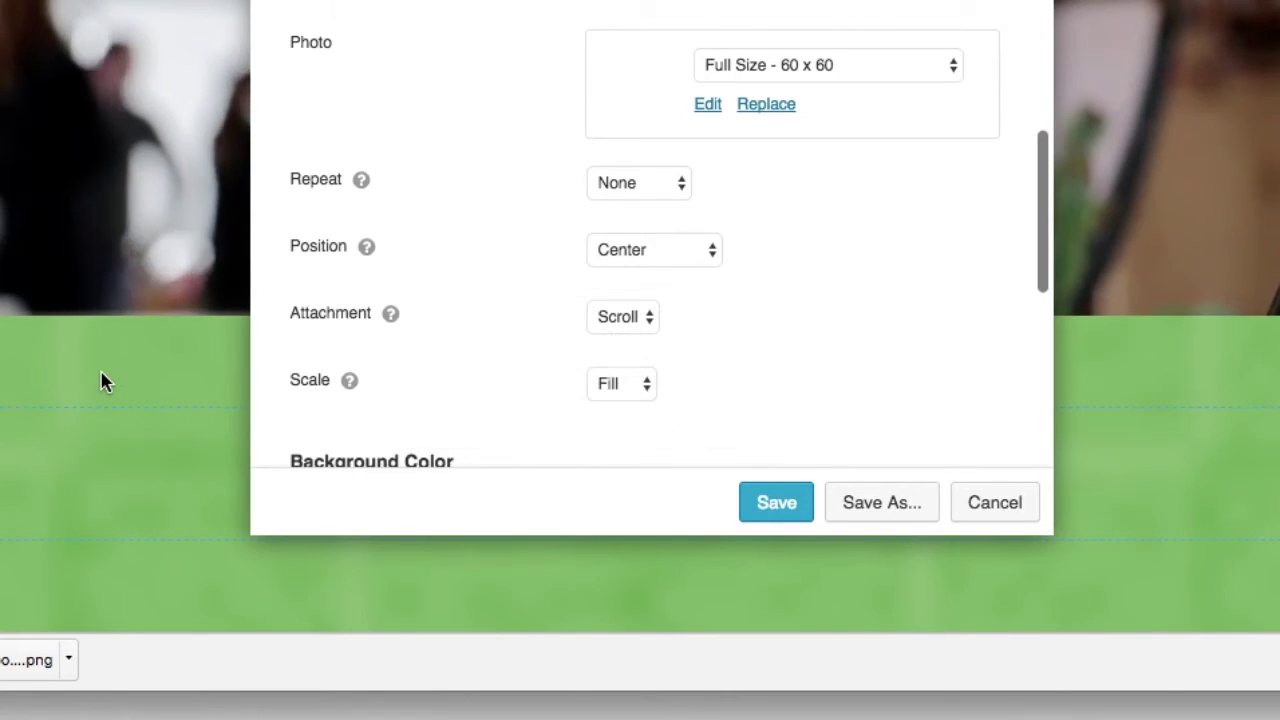
pyautogui.click(633, 383)
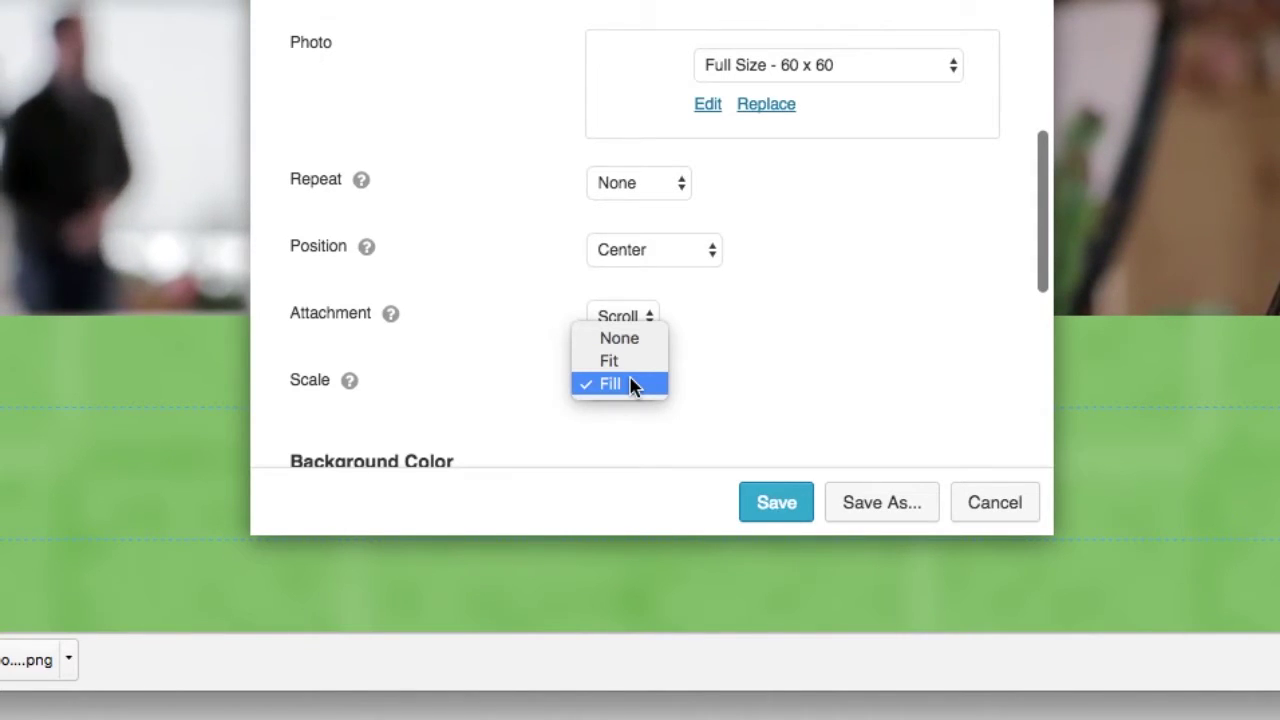
pyautogui.click(628, 336)
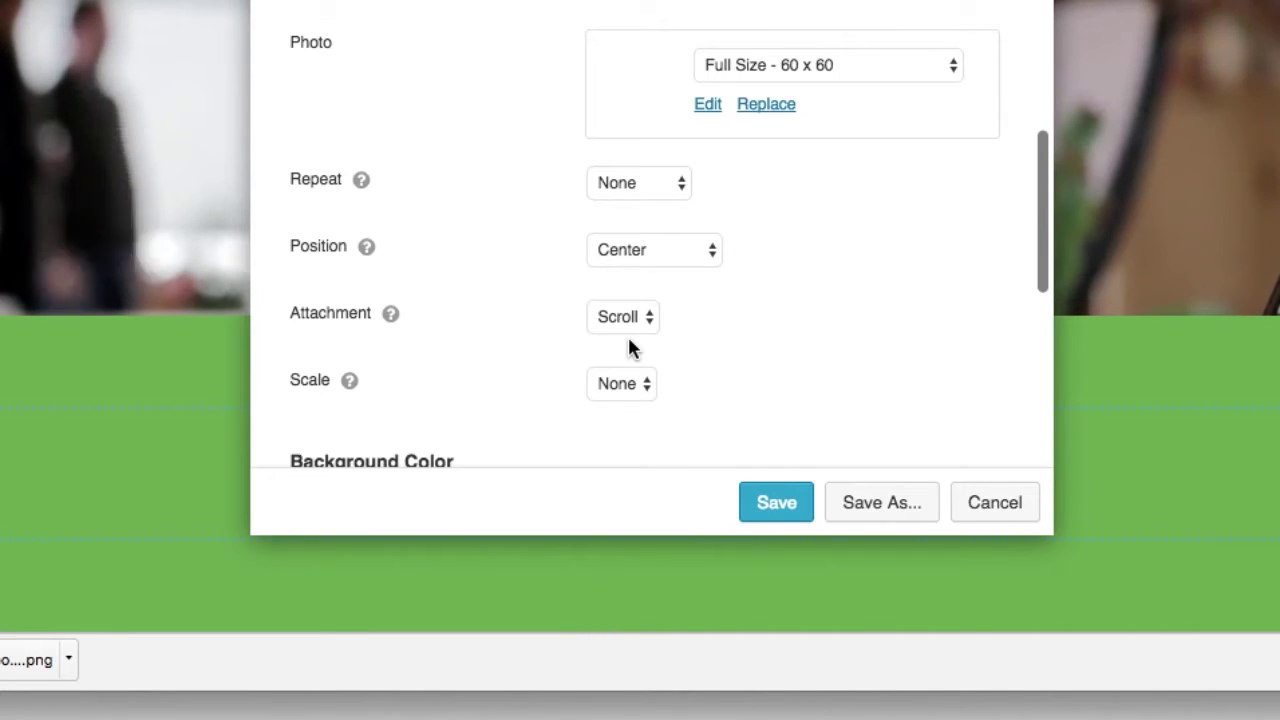
pyautogui.click(651, 247)
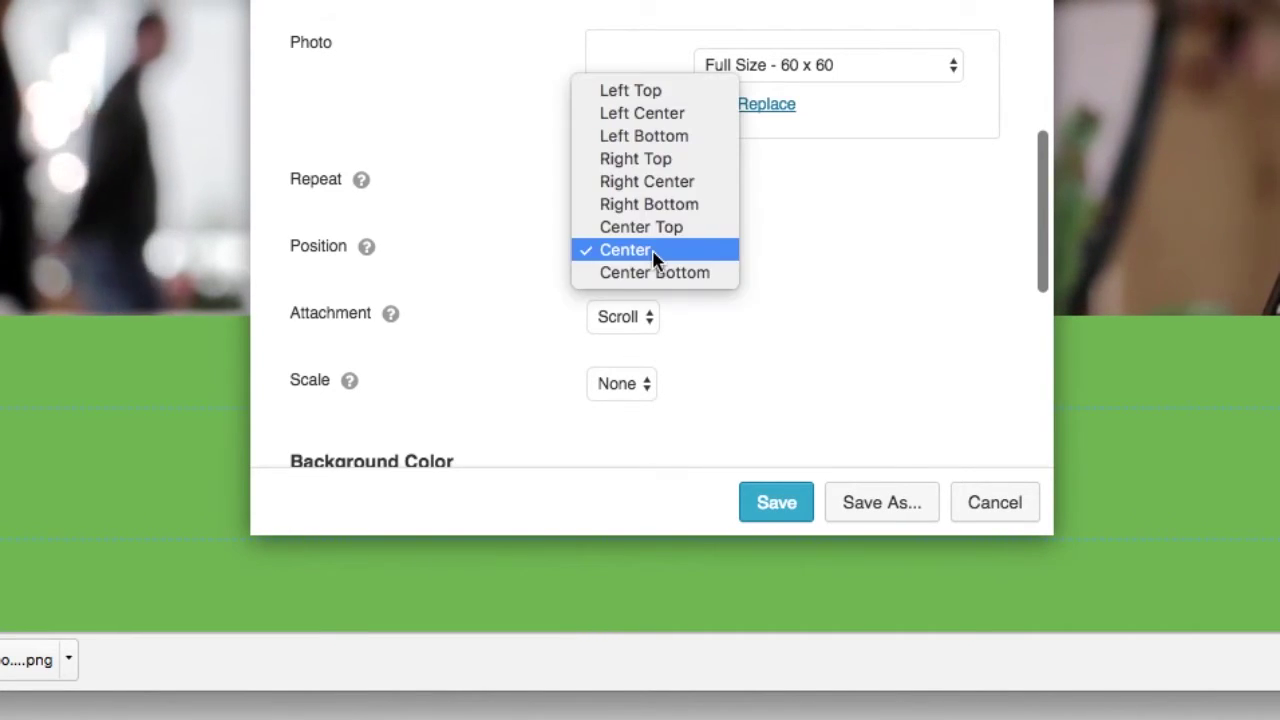
pyautogui.click(668, 90)
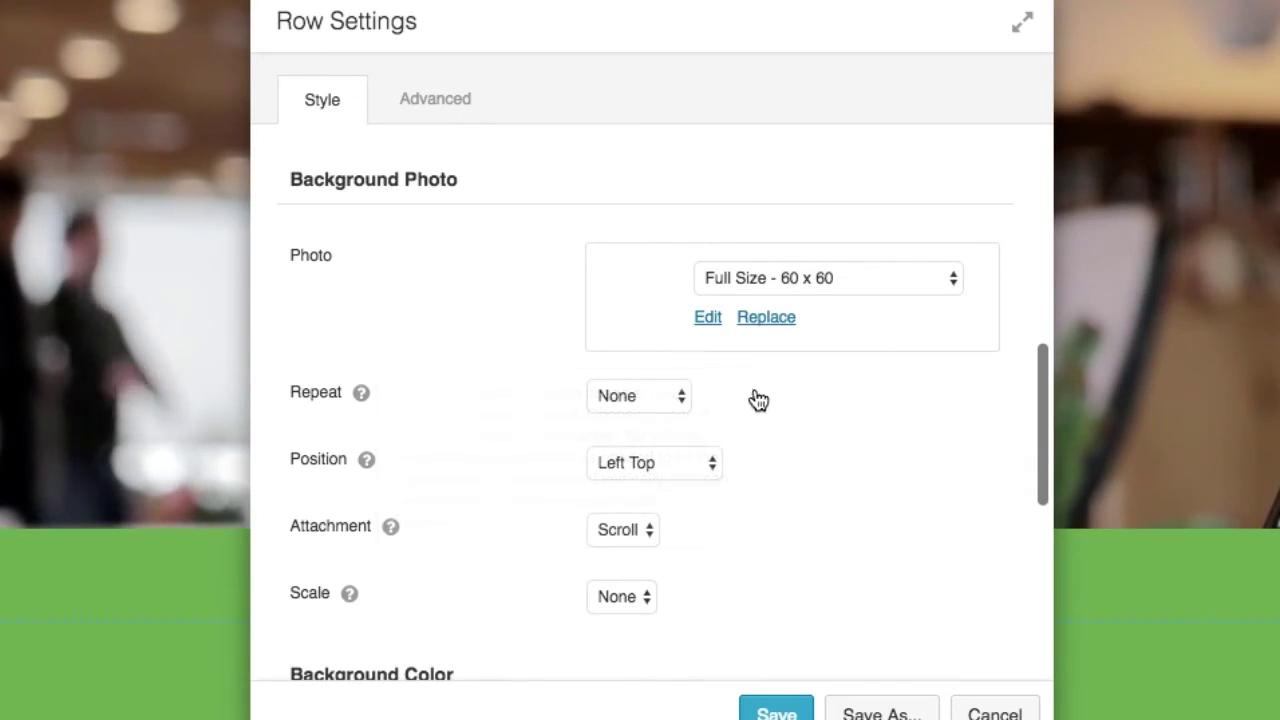
# Step: Set the background photo Repeat to Tile and save the row settings
pyautogui.click(650, 397)
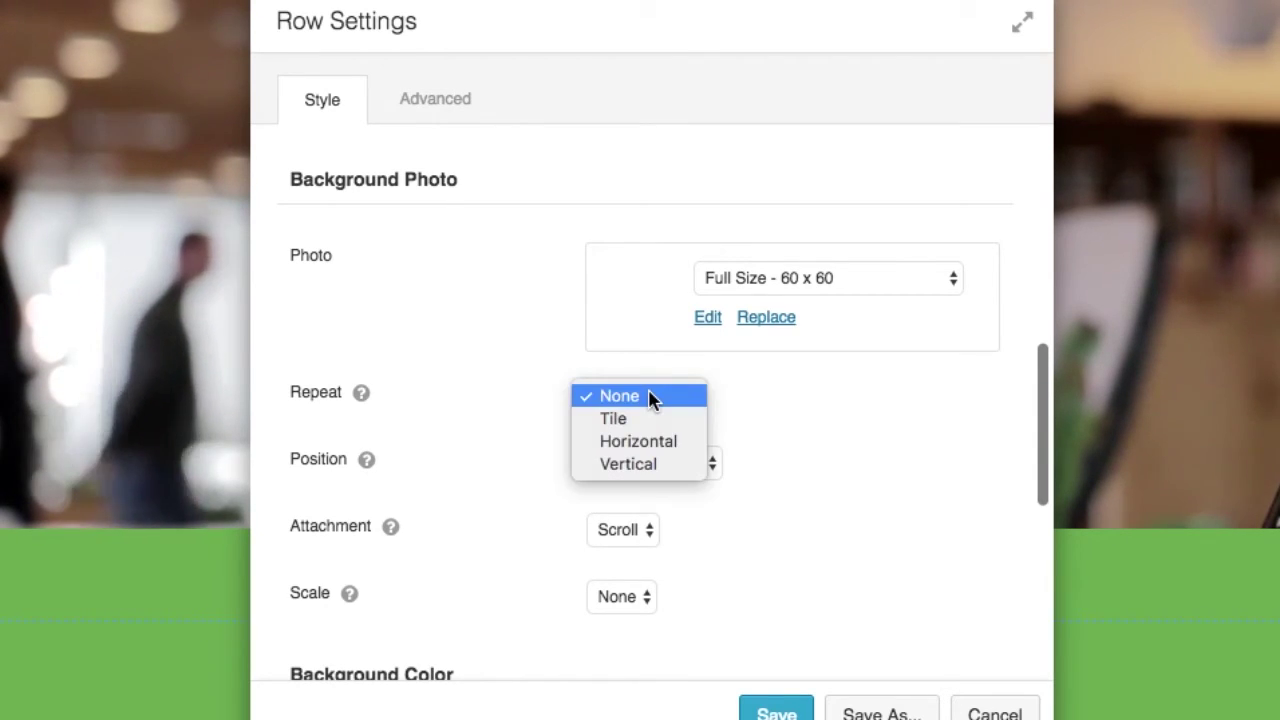
pyautogui.click(646, 421)
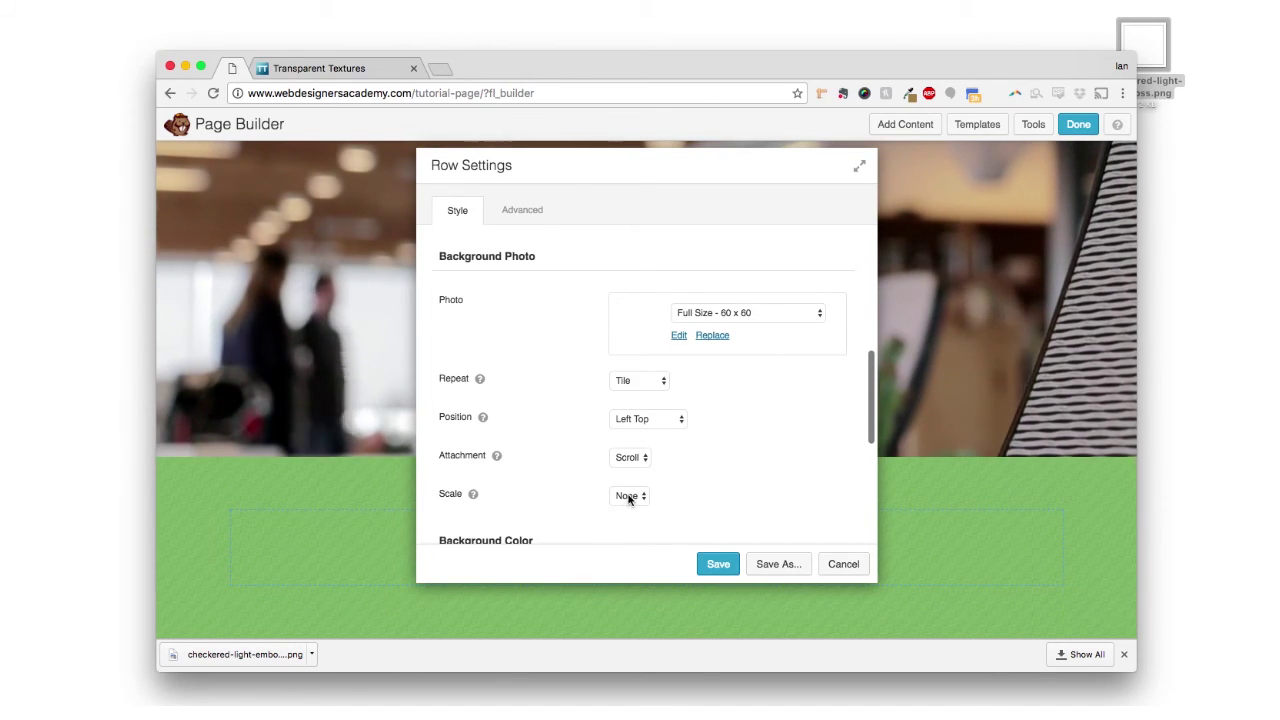
pyautogui.click(718, 562)
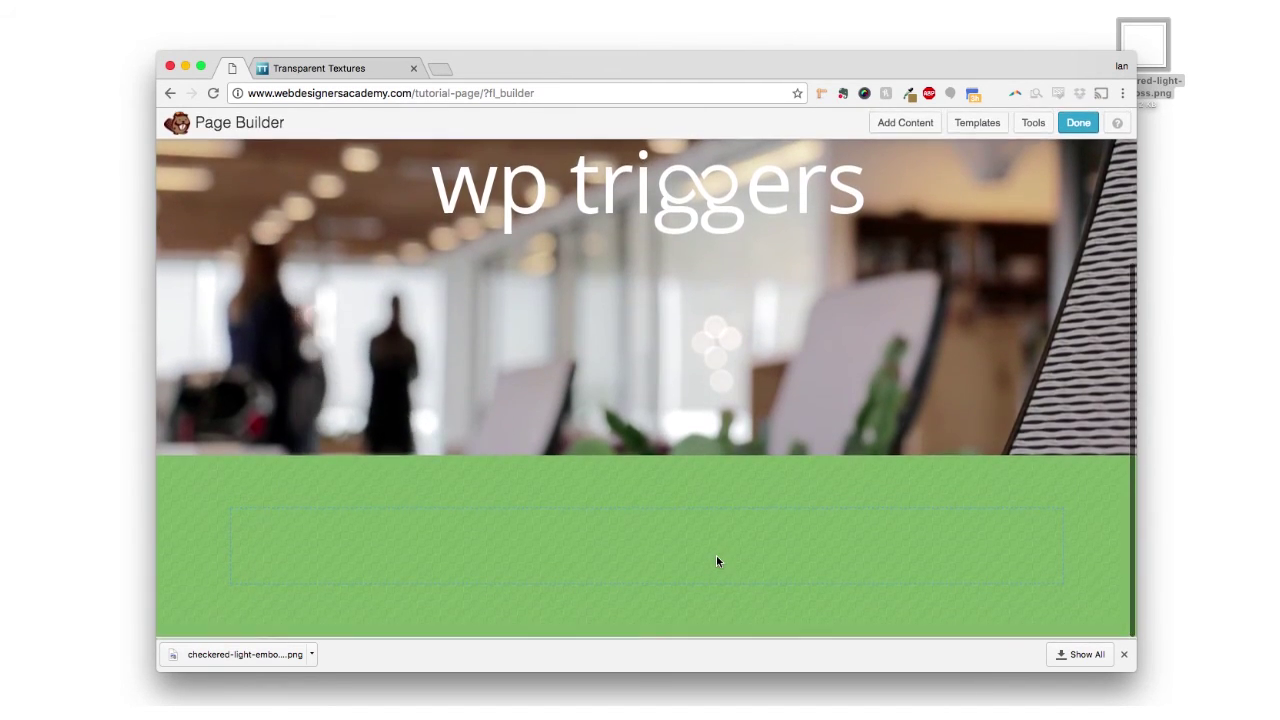
pyautogui.moveTo(553, 459)
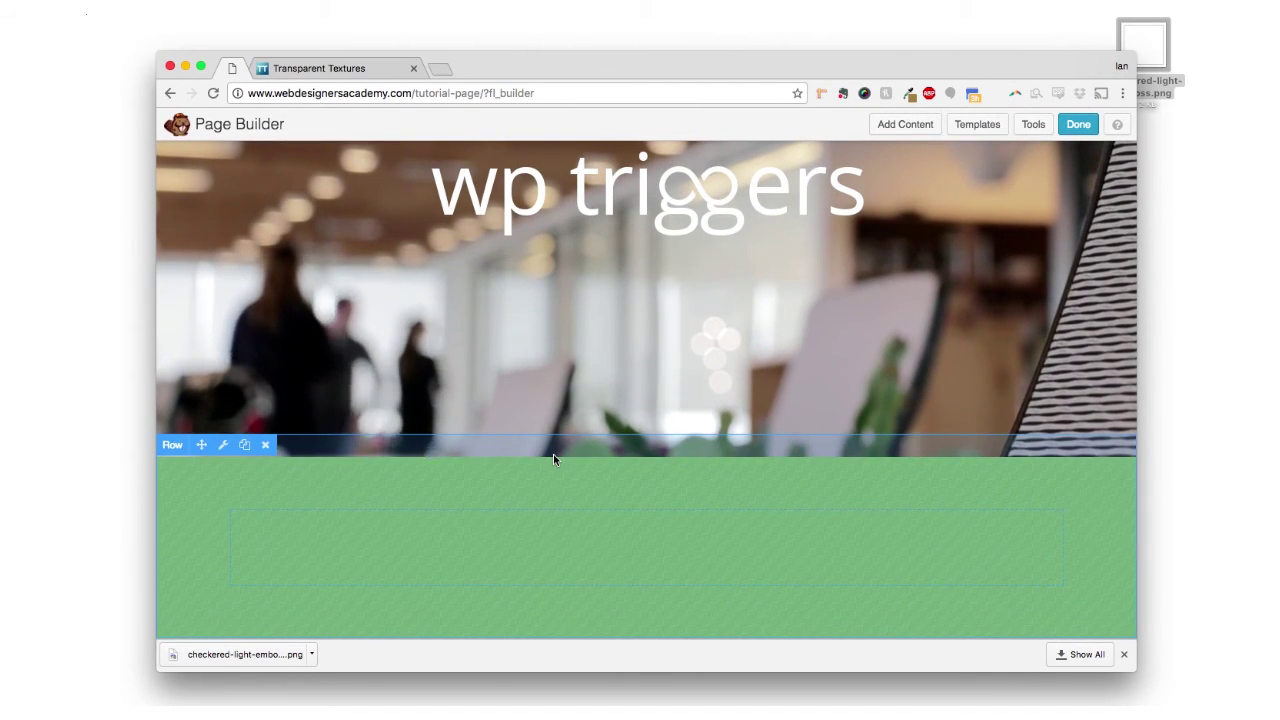